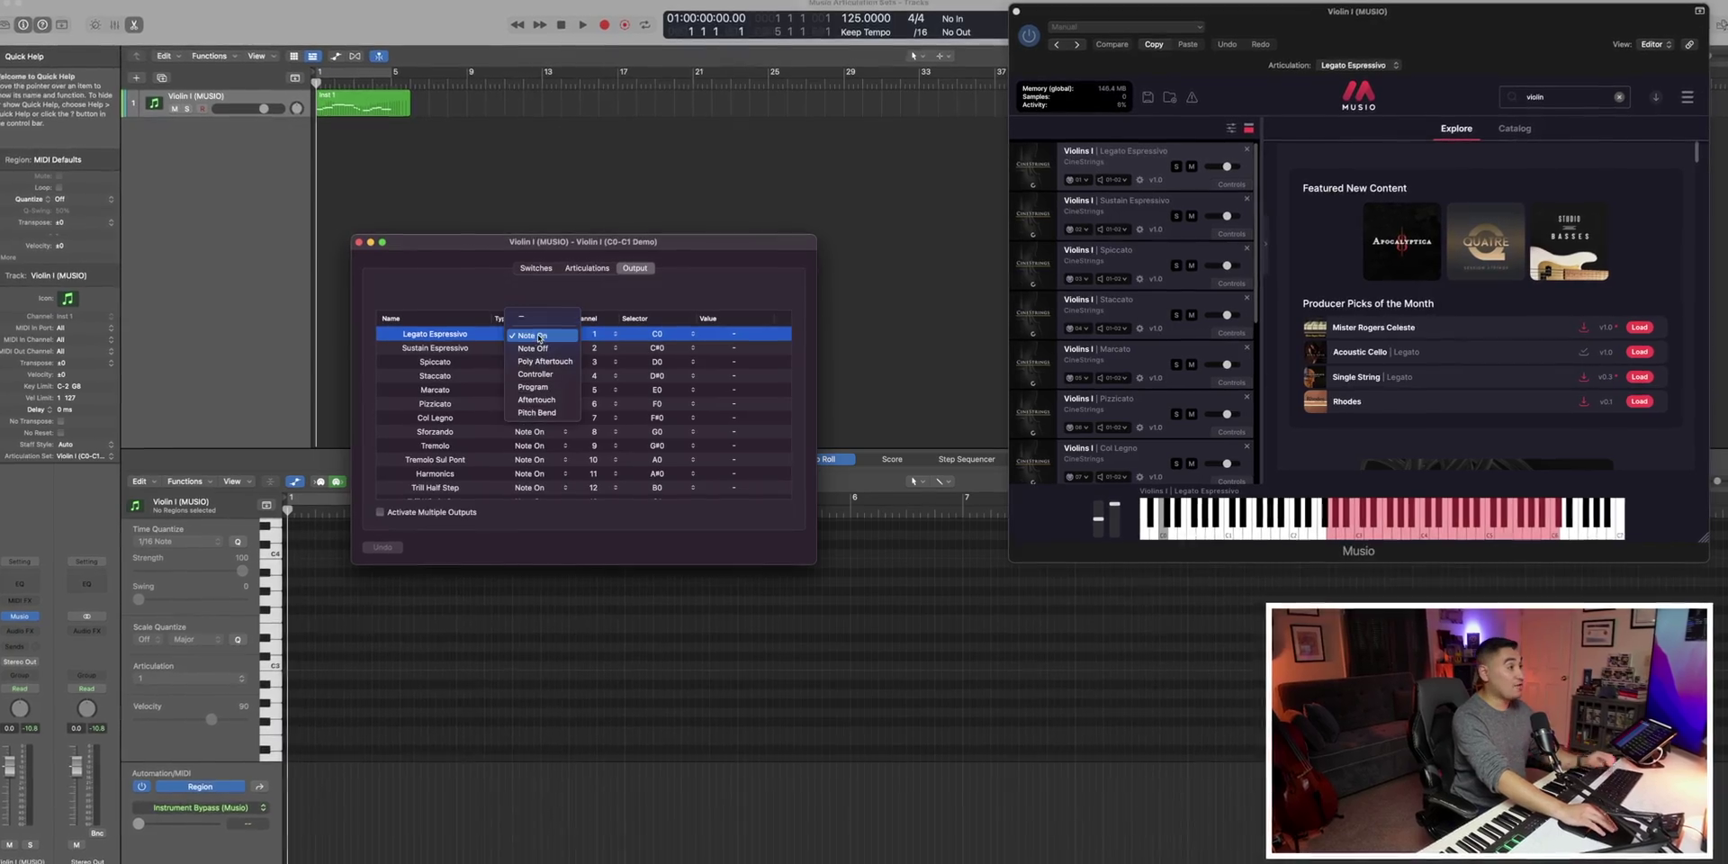
Keep Note On as Legato Espressivo's output, then browse Musio's live instrument catalog.
click(540, 336)
click(529, 335)
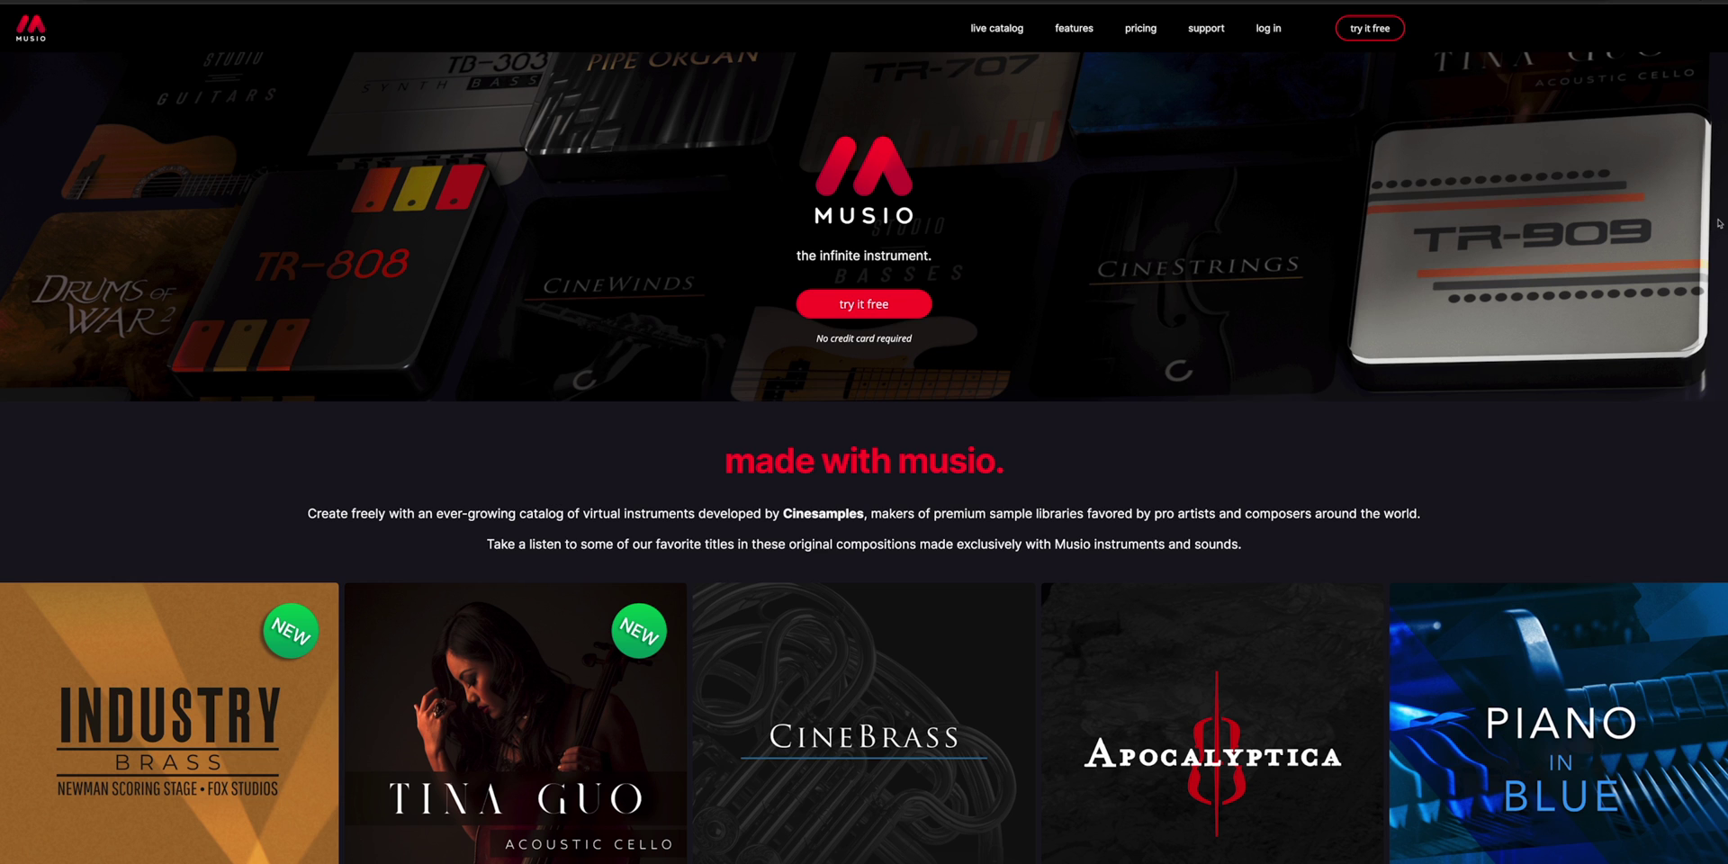
scroll(1718, 224, down, 3)
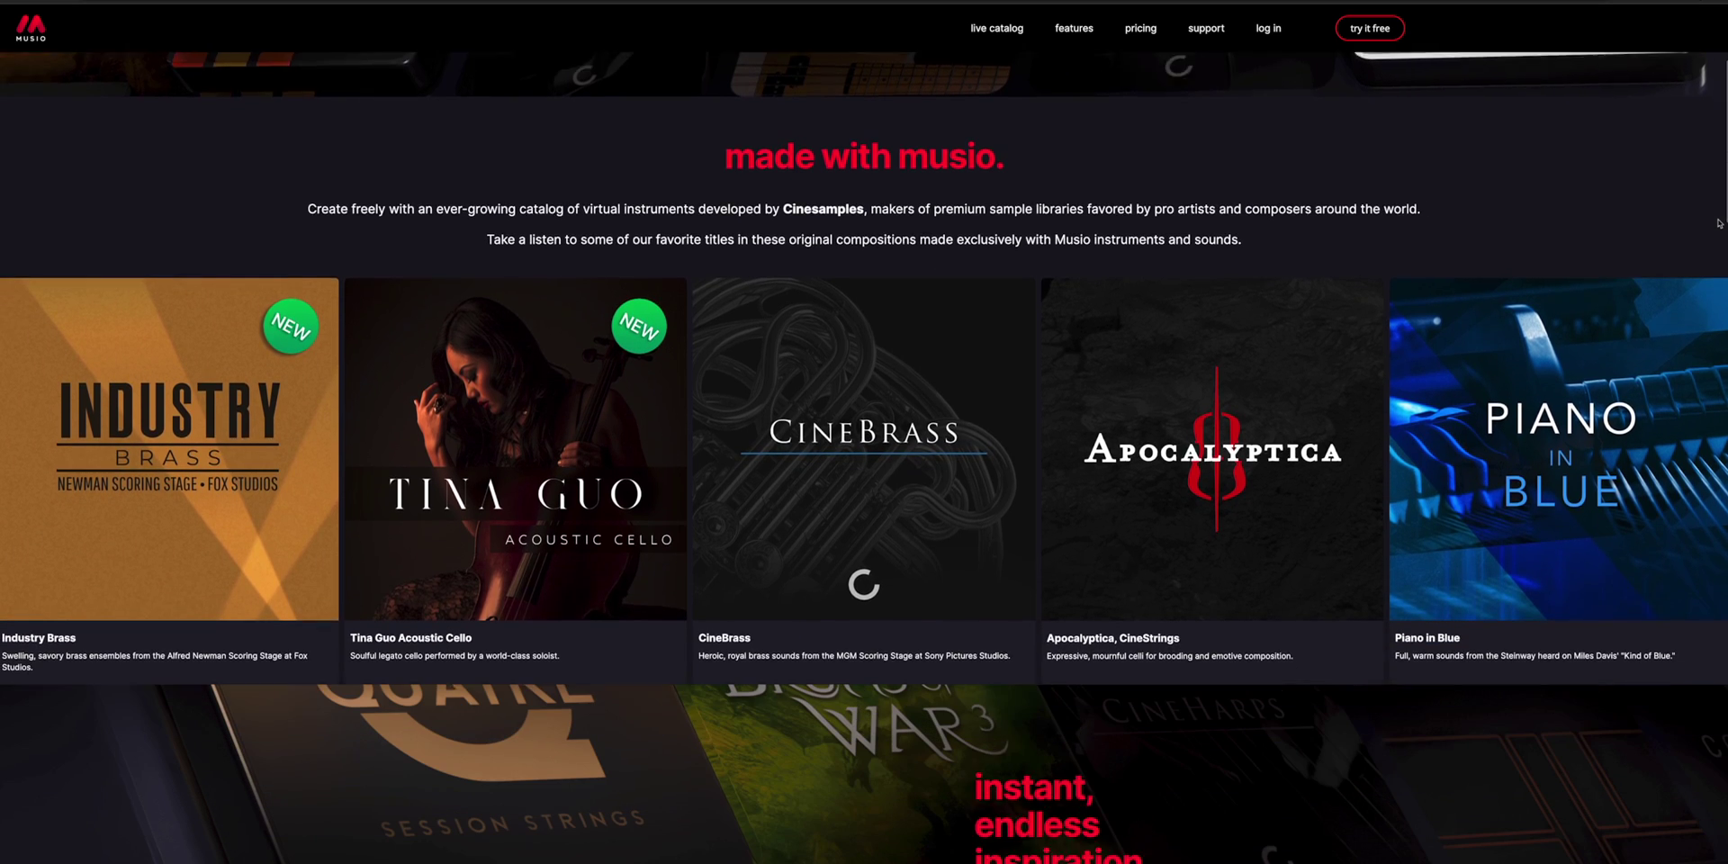
scroll(1719, 223, down, 1)
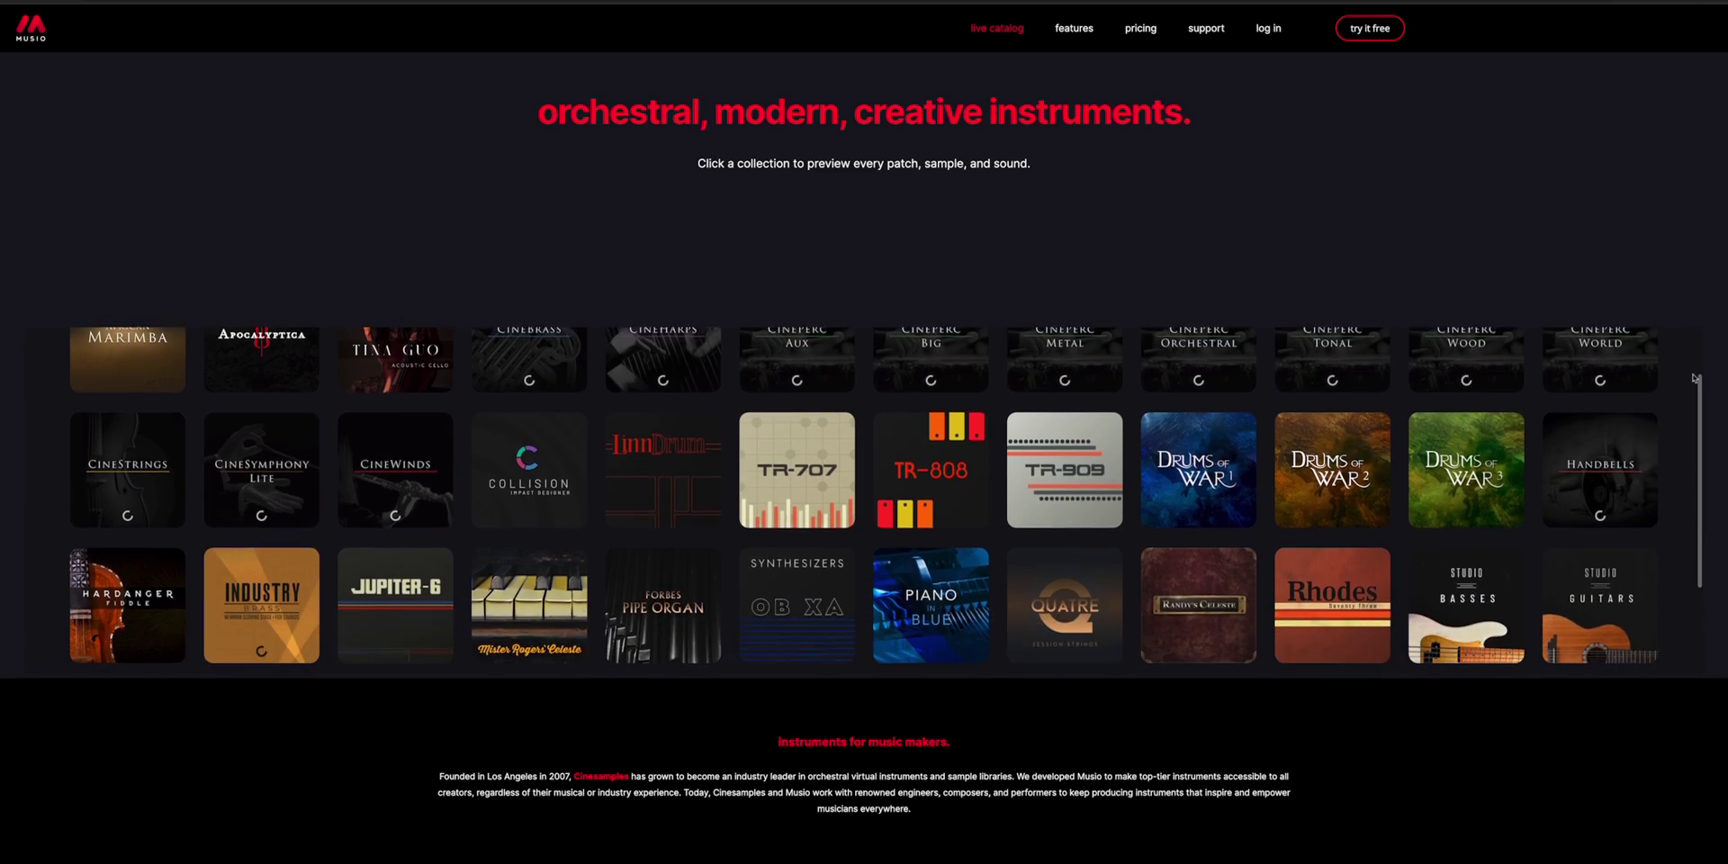
scroll(1694, 378, down, 3)
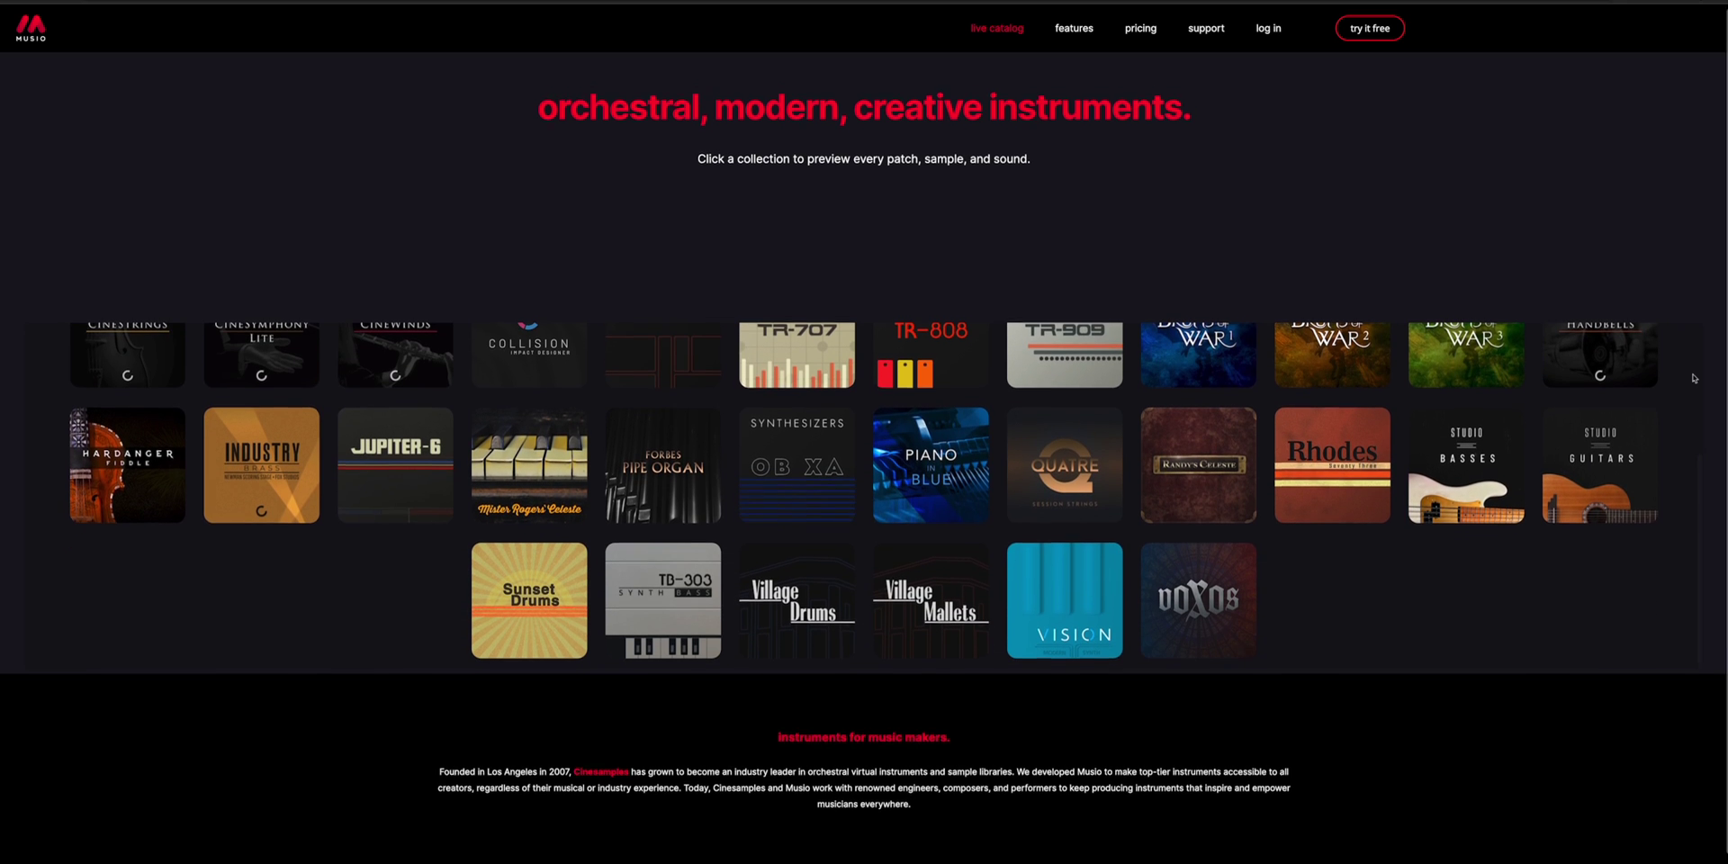
scroll(1694, 378, up, 3)
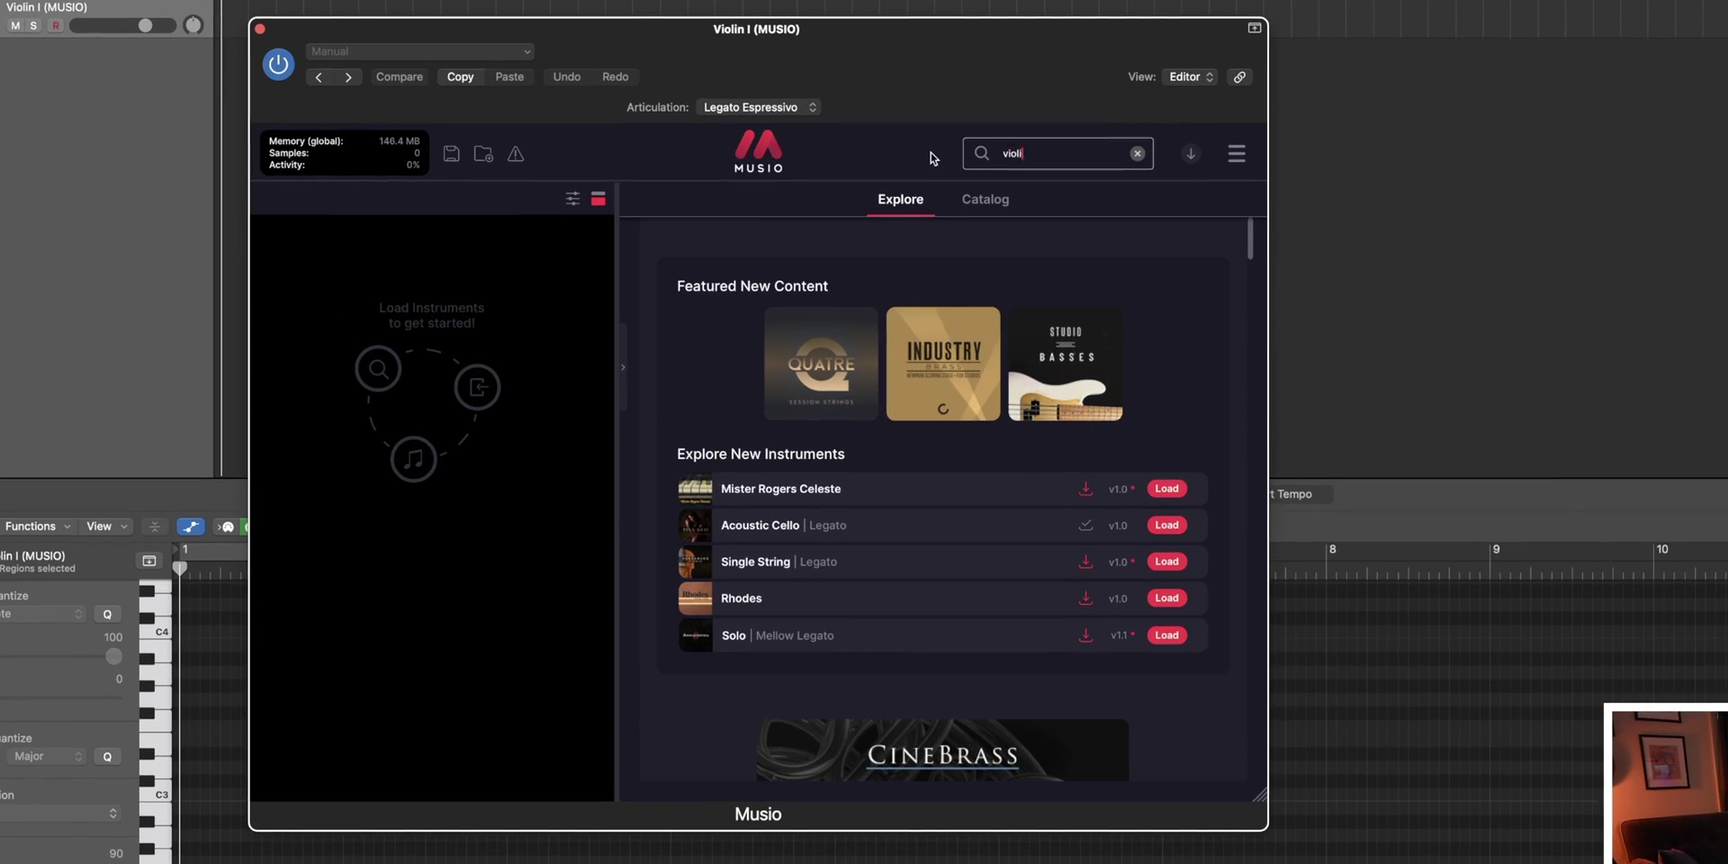
Search Musio for violin instruments to list the CineStrings Violins I patches.
key(Return)
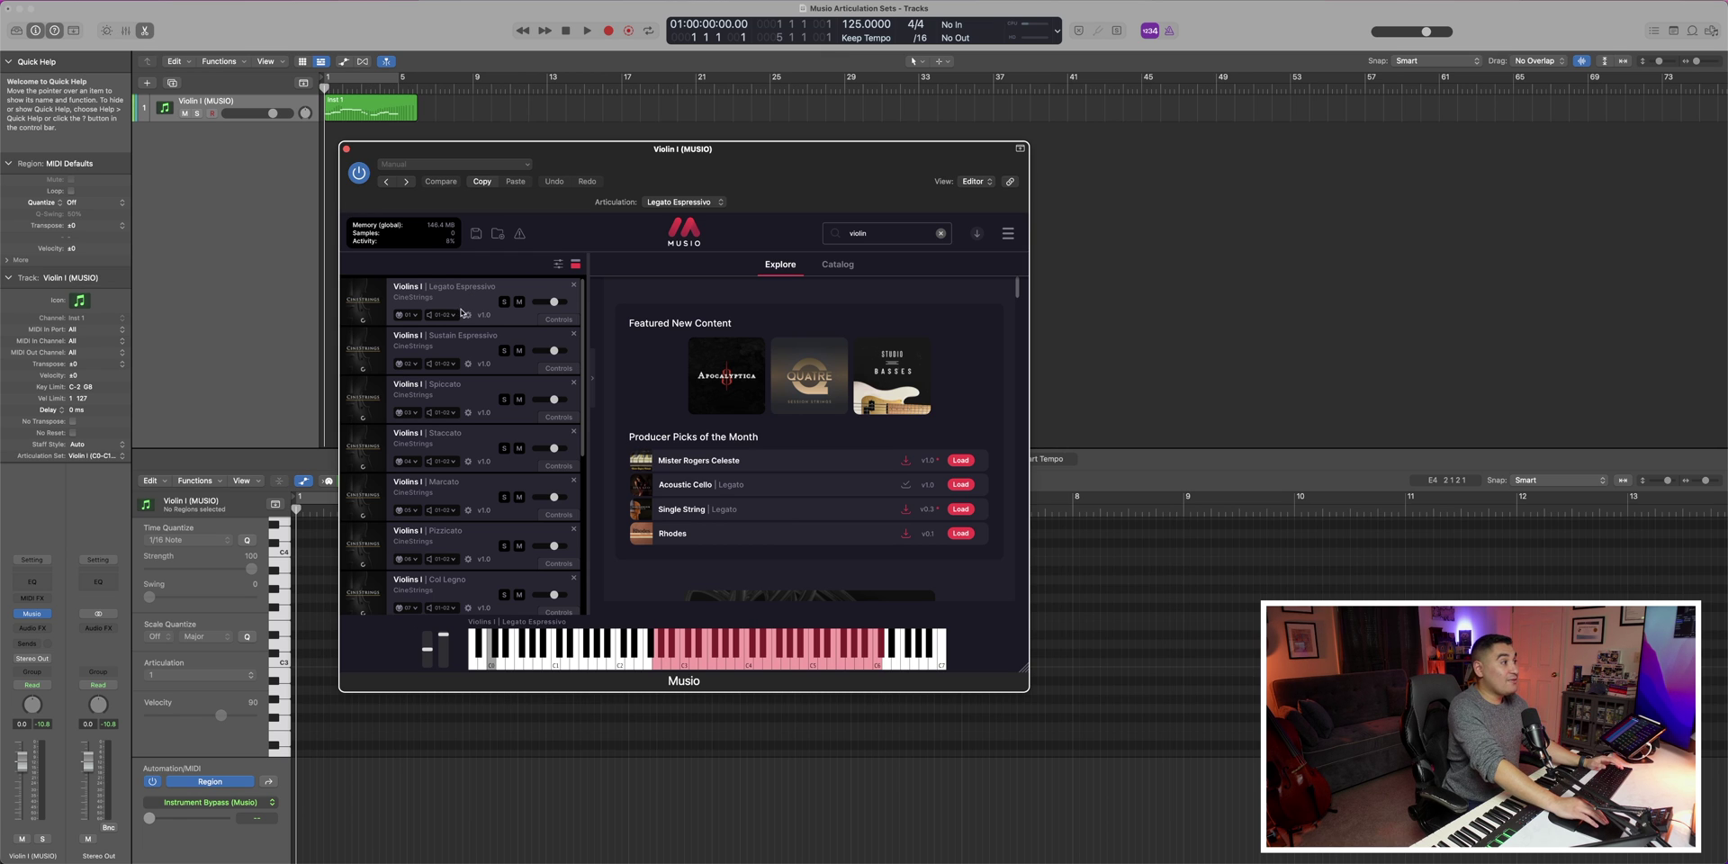
click(455, 317)
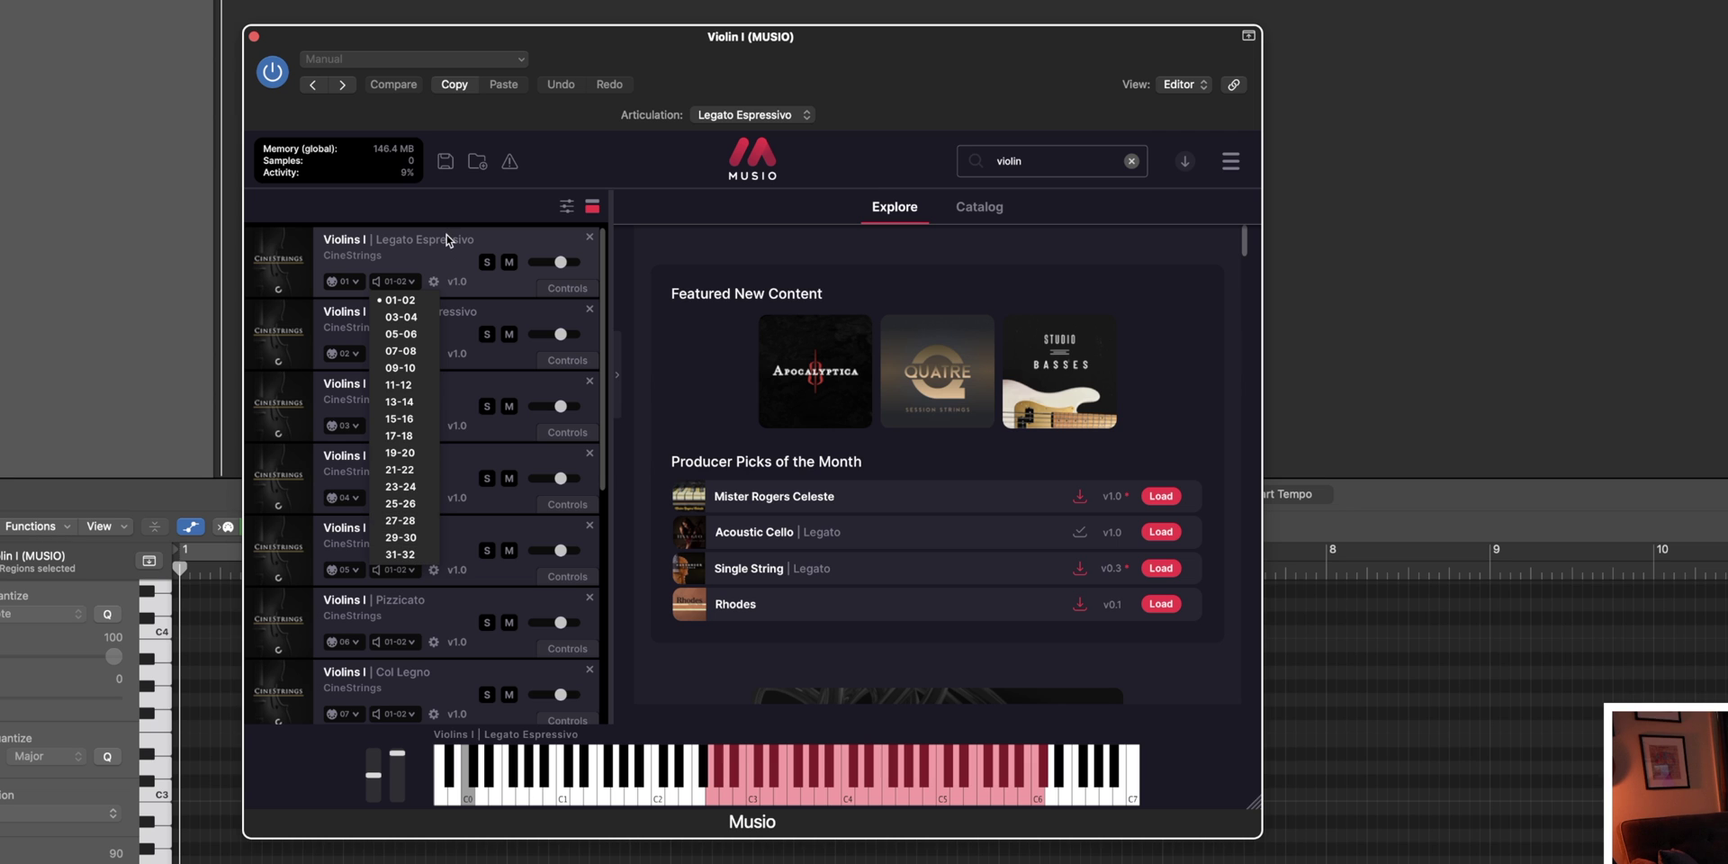
click(451, 262)
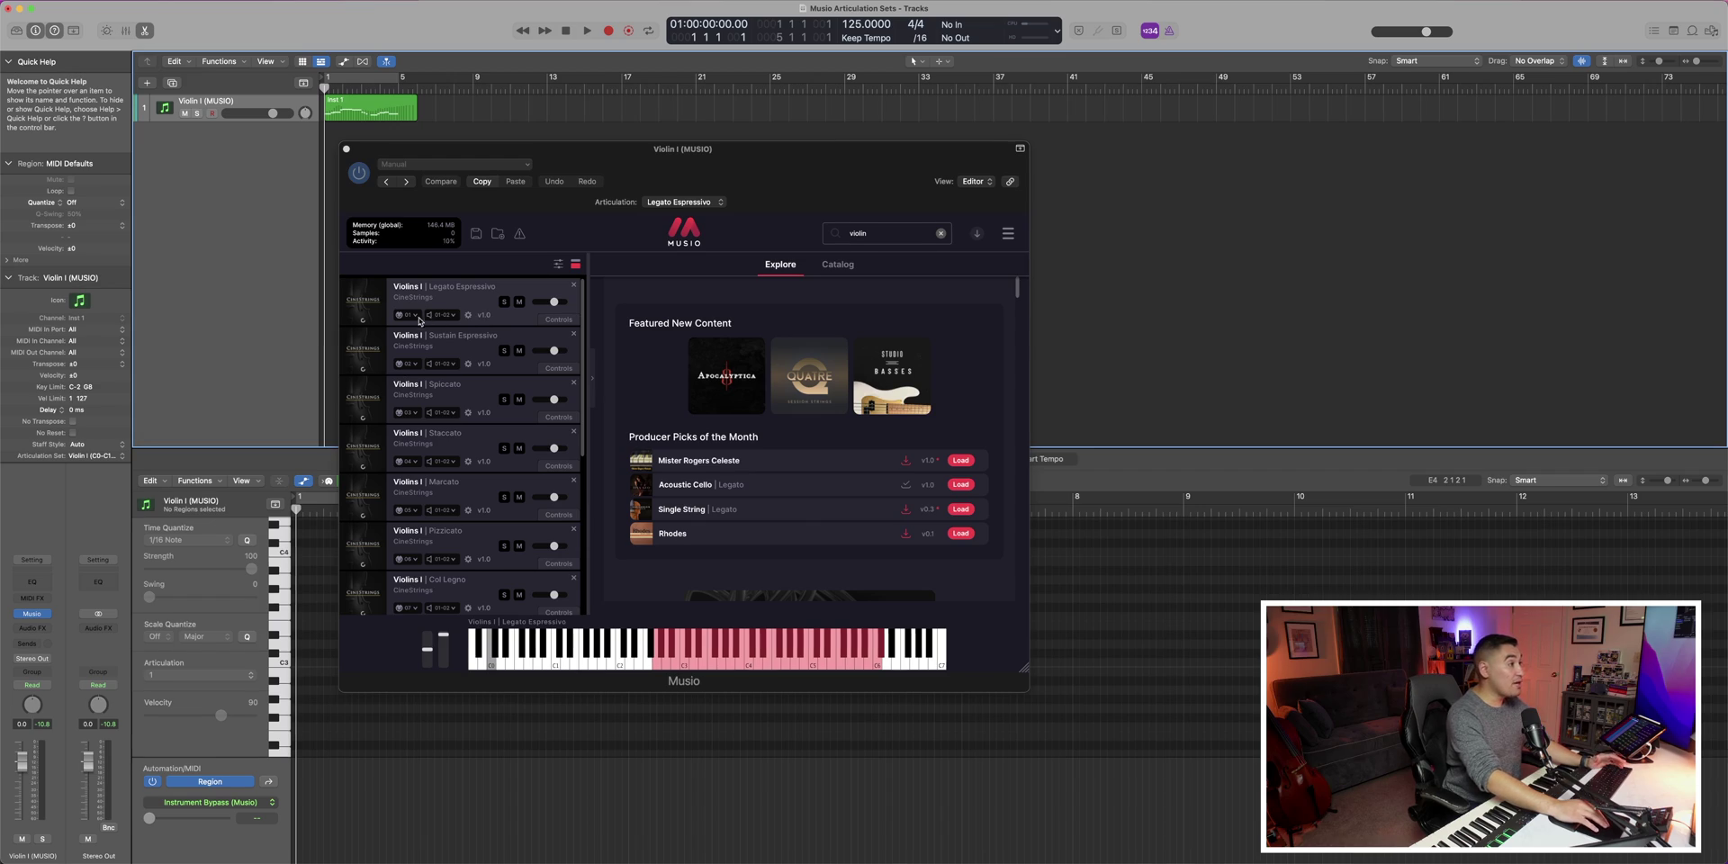
click(416, 316)
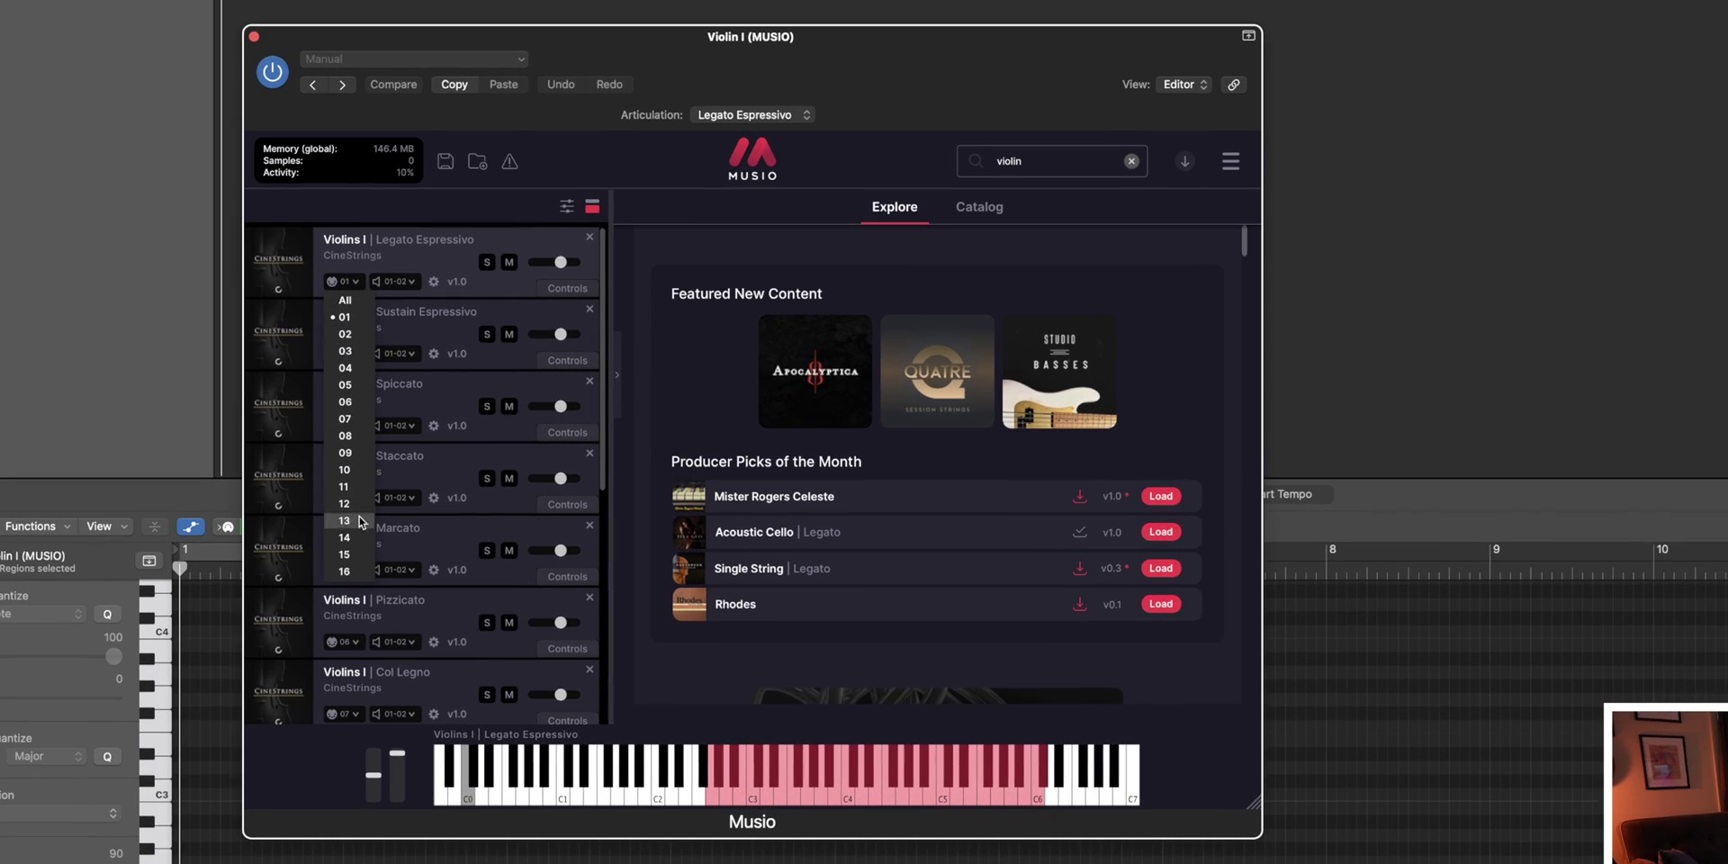
click(402, 245)
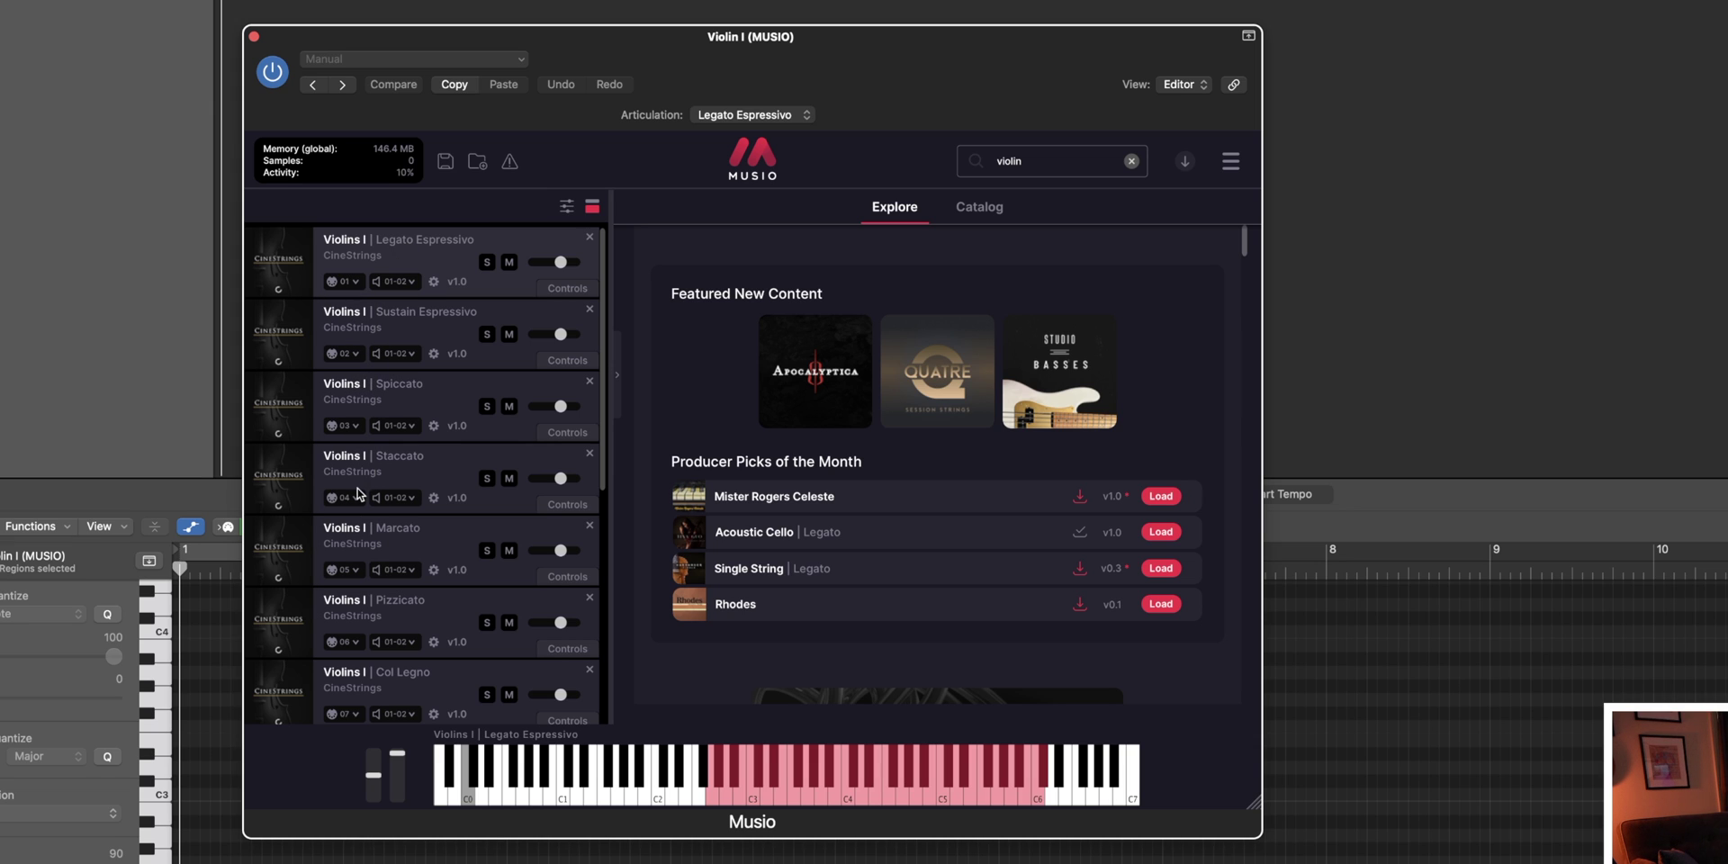
scroll(365, 567, down, 5)
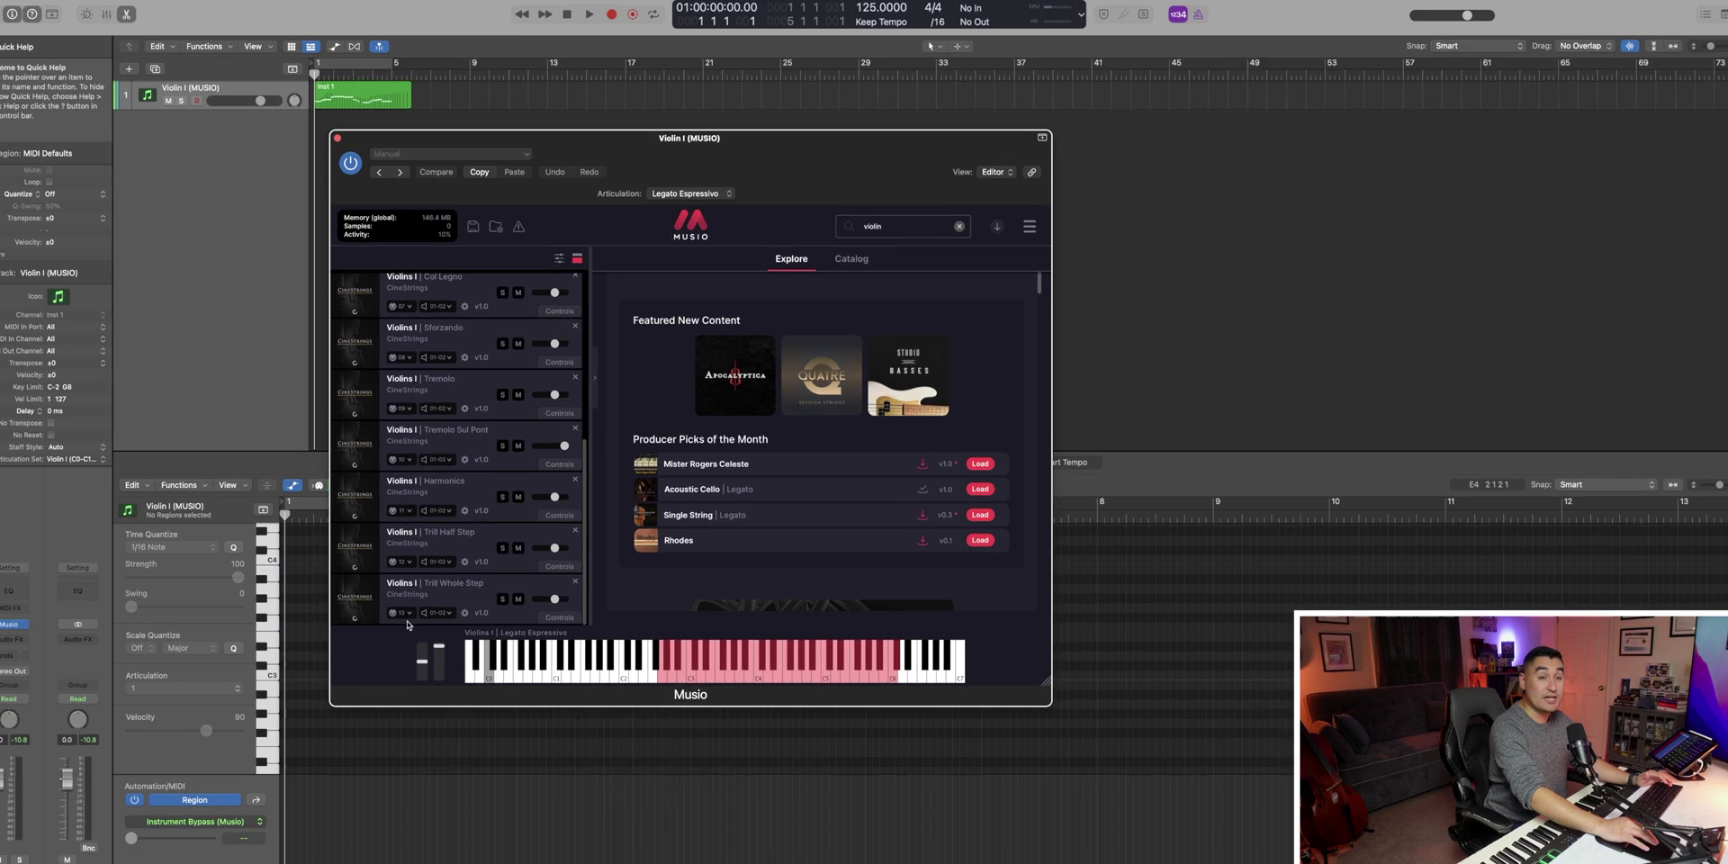
scroll(343, 309, up, 5)
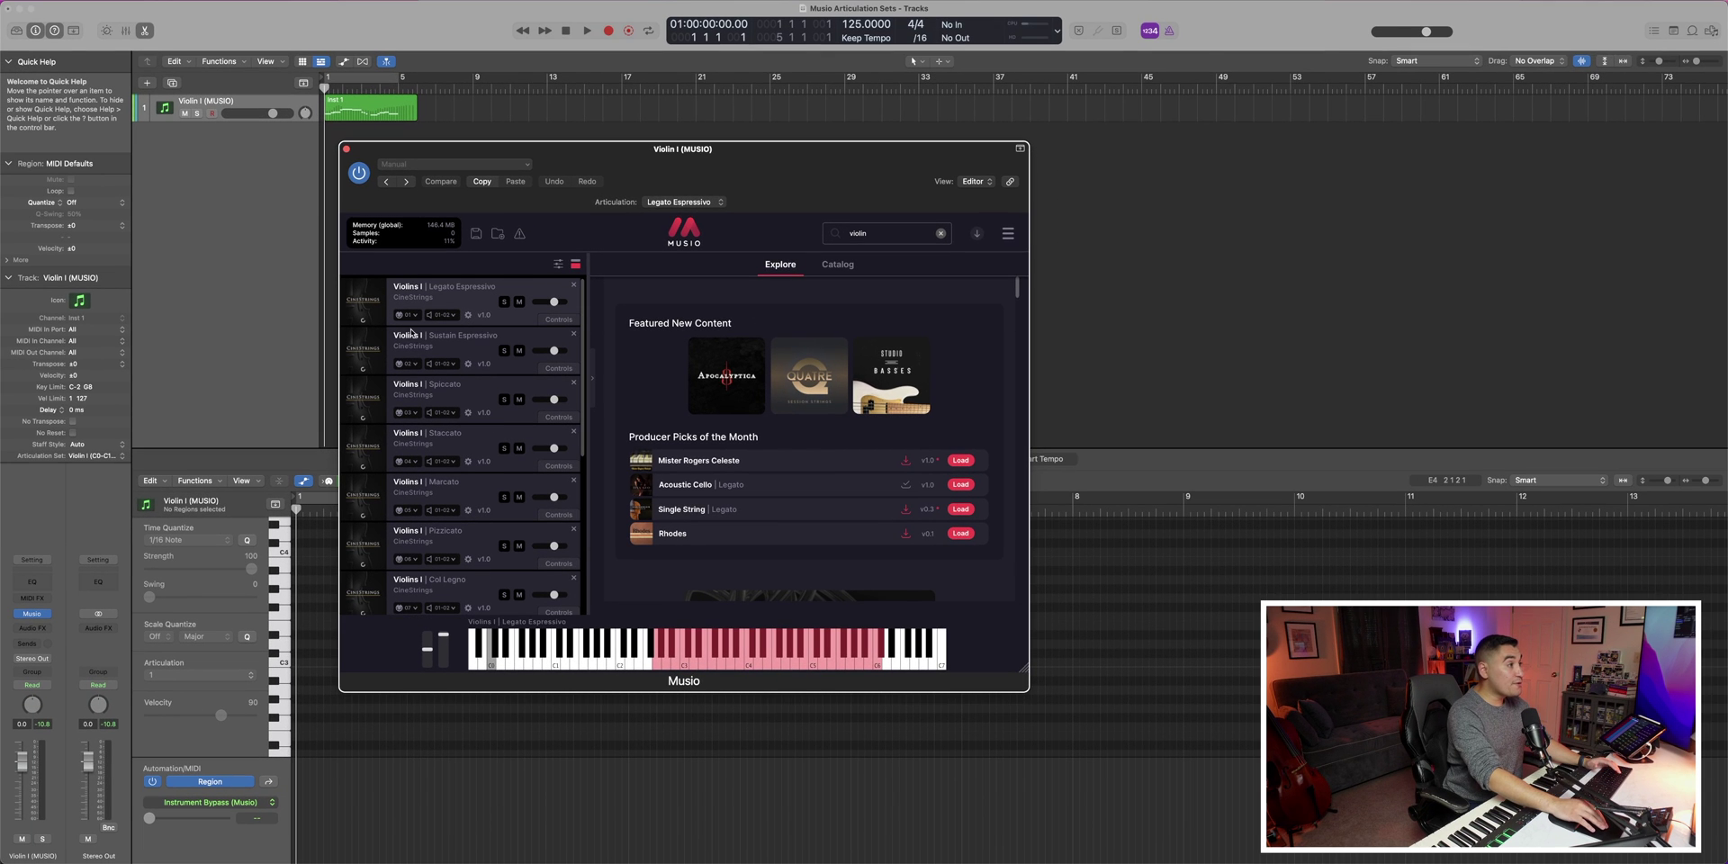
Open Musio Connect Settings to the auto-increment options and show the first slot's output bus choices.
click(1005, 234)
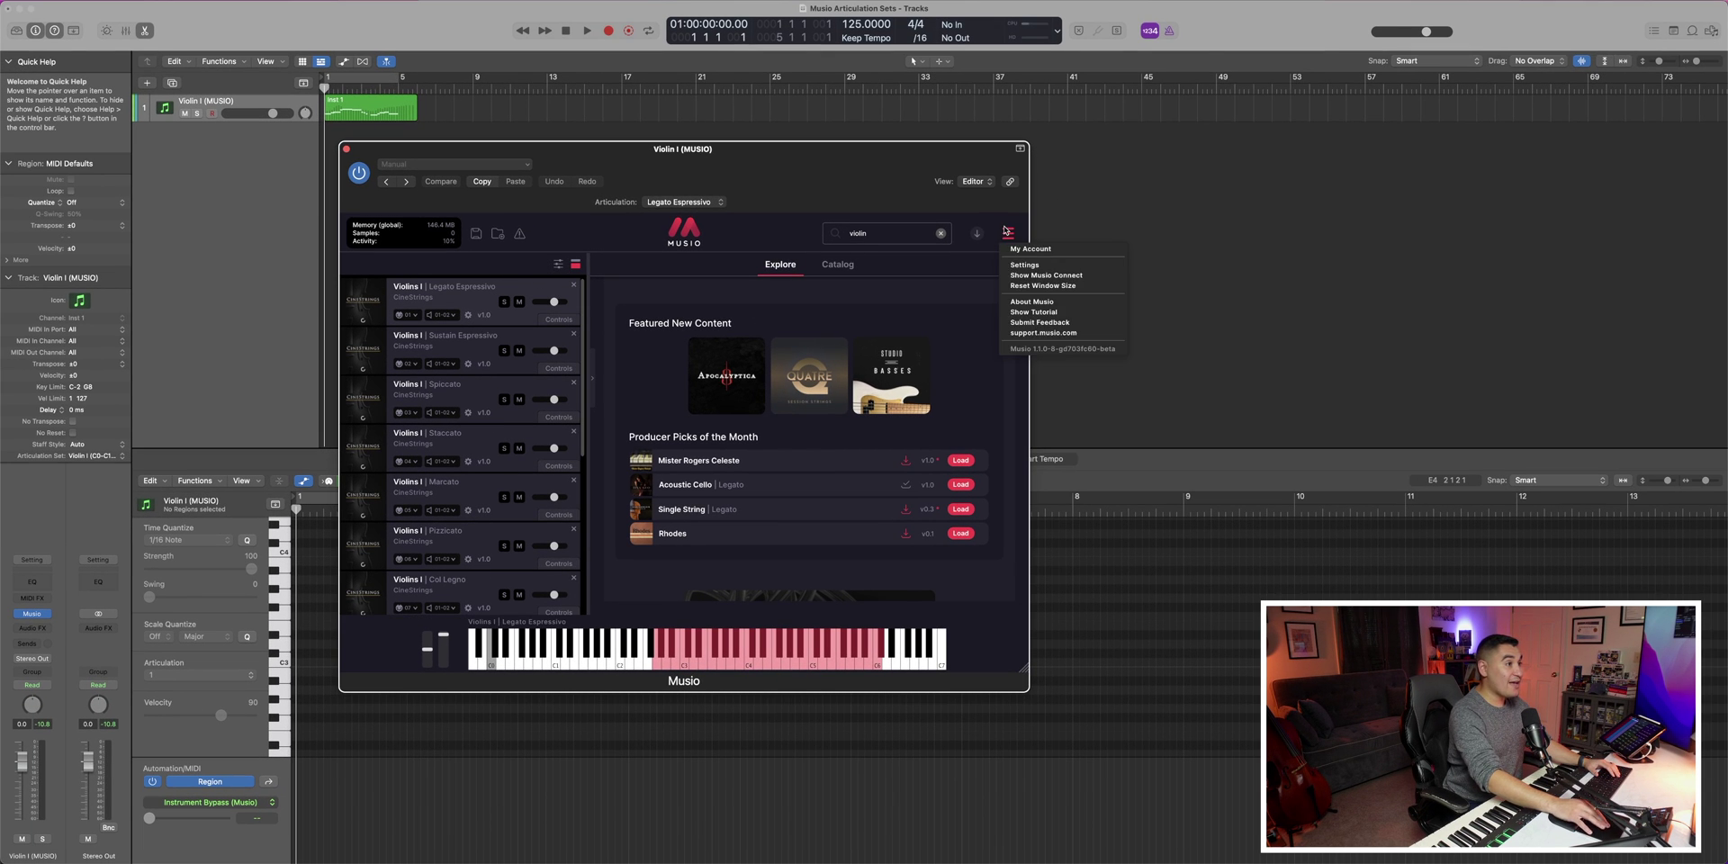
click(1035, 269)
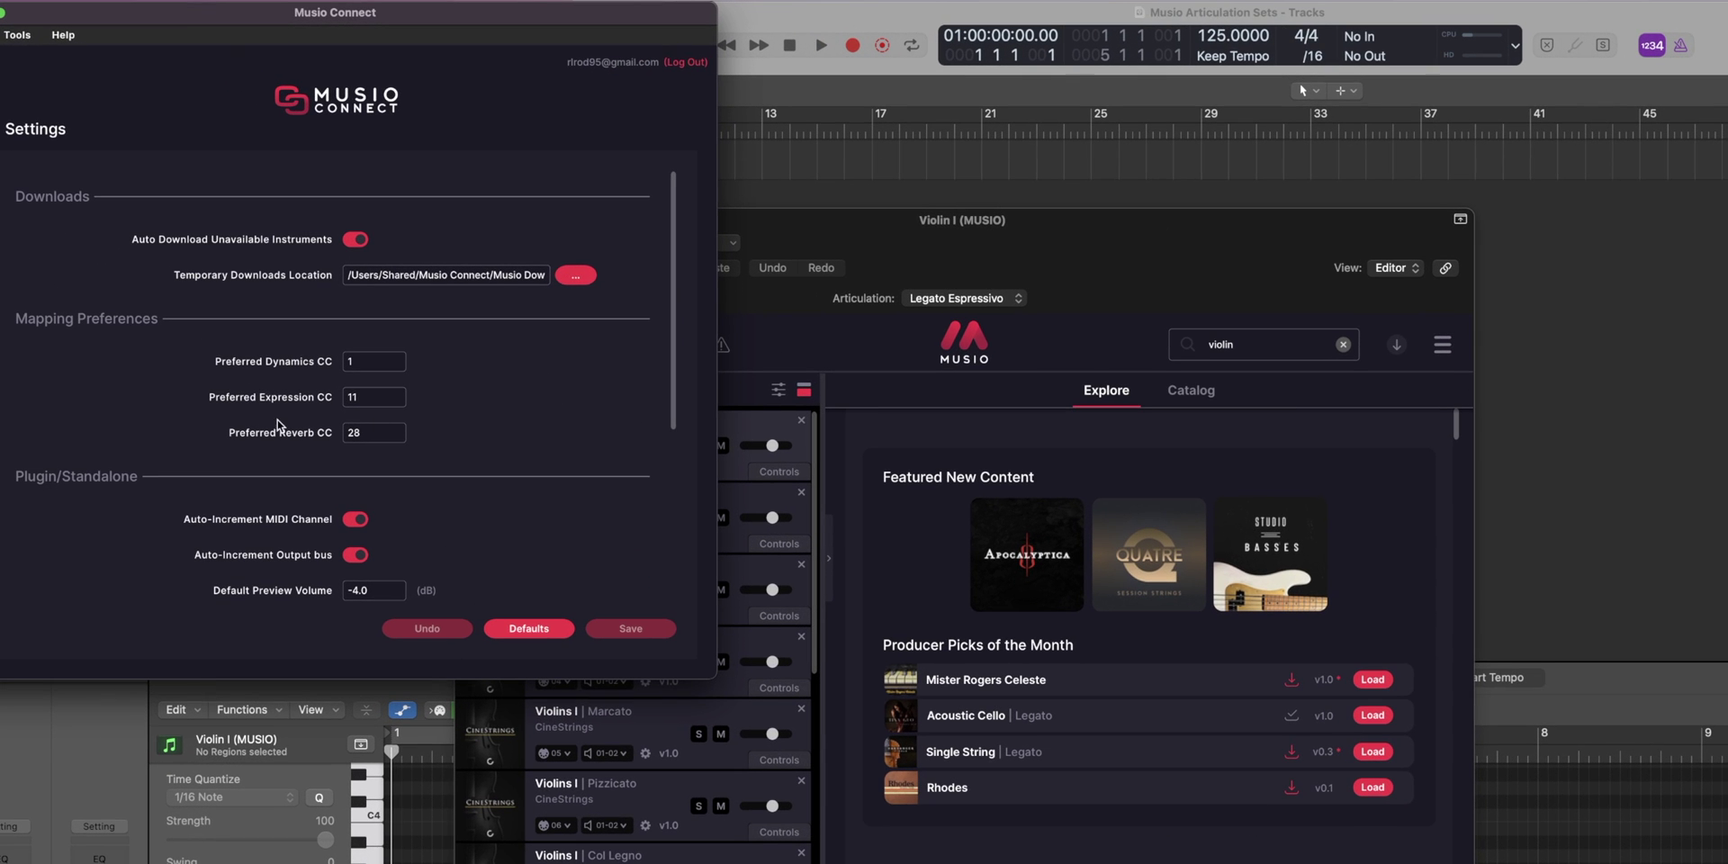
scroll(500, 518, down, 3)
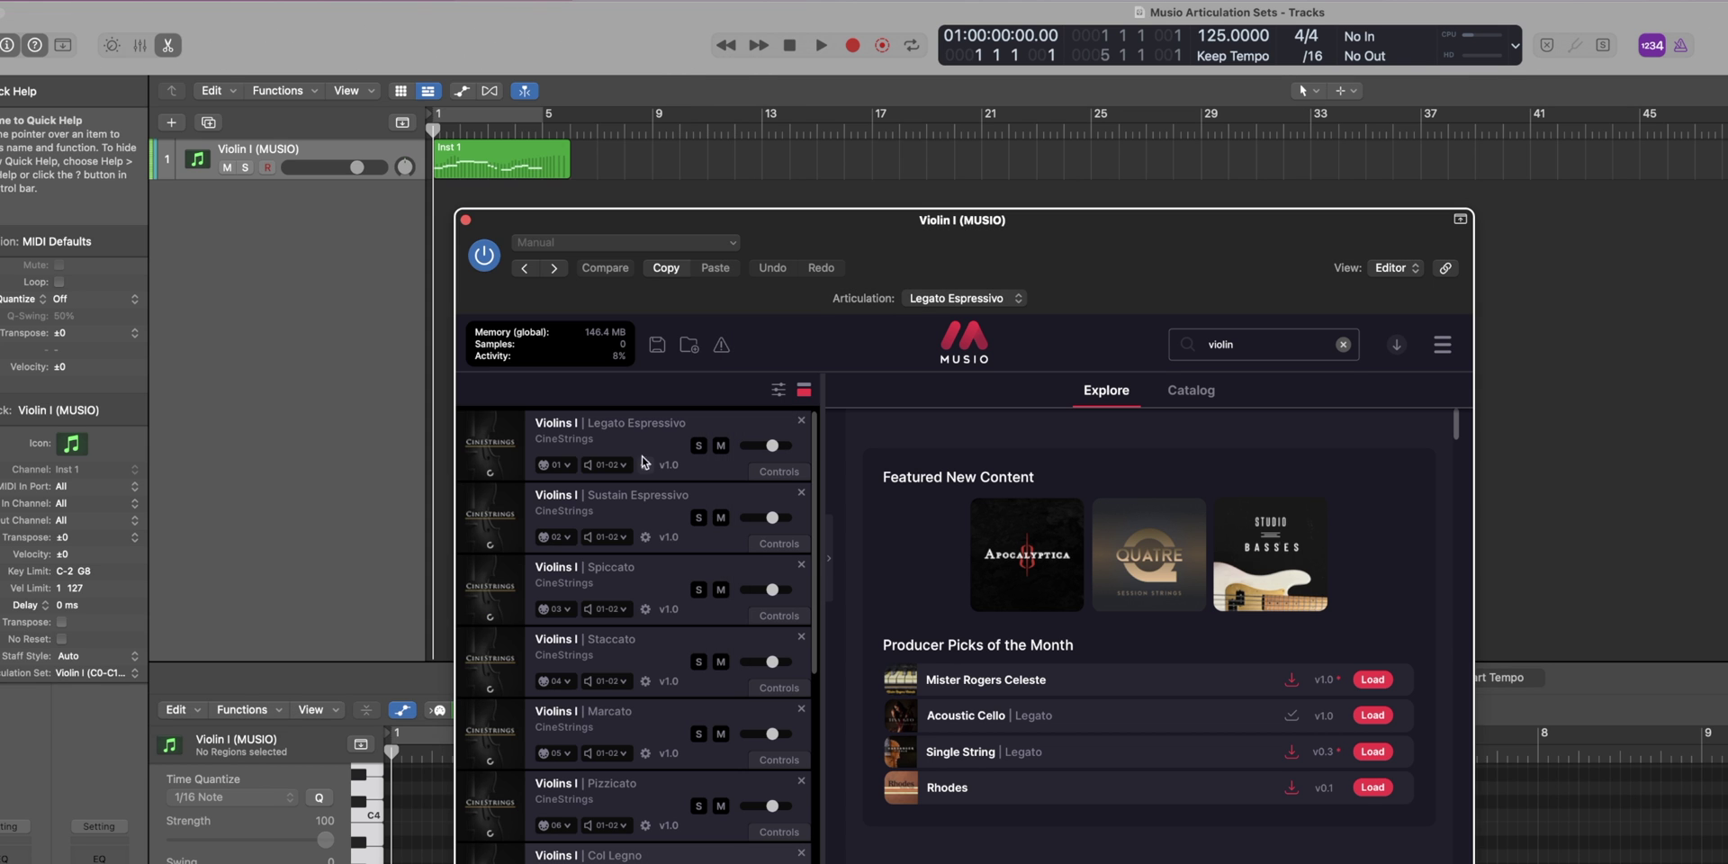
click(603, 457)
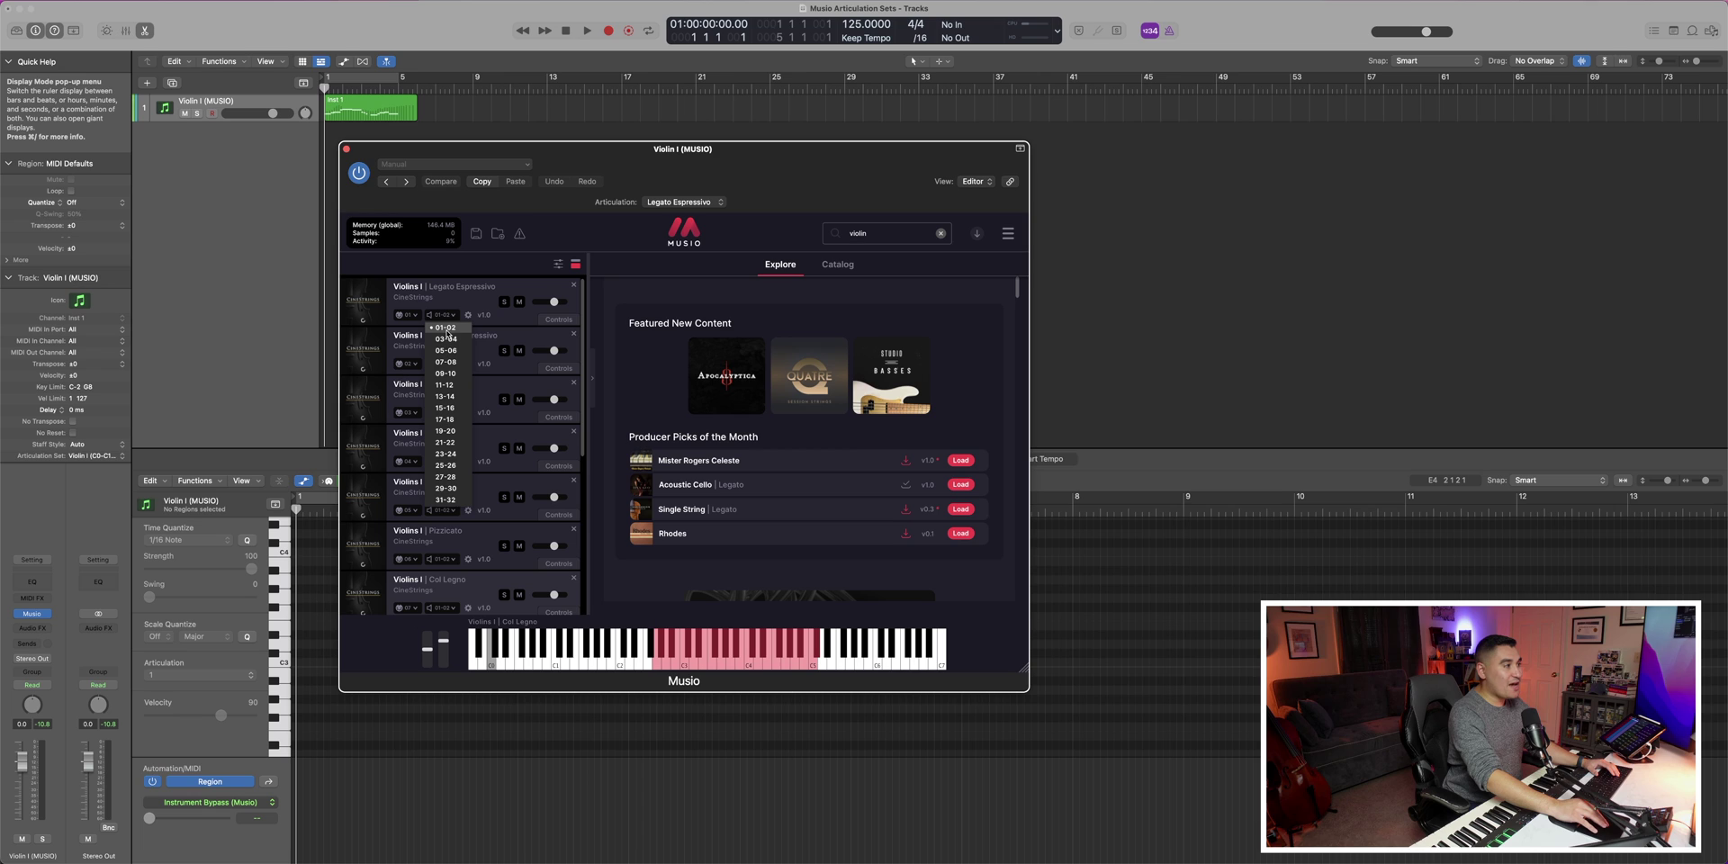
click(445, 328)
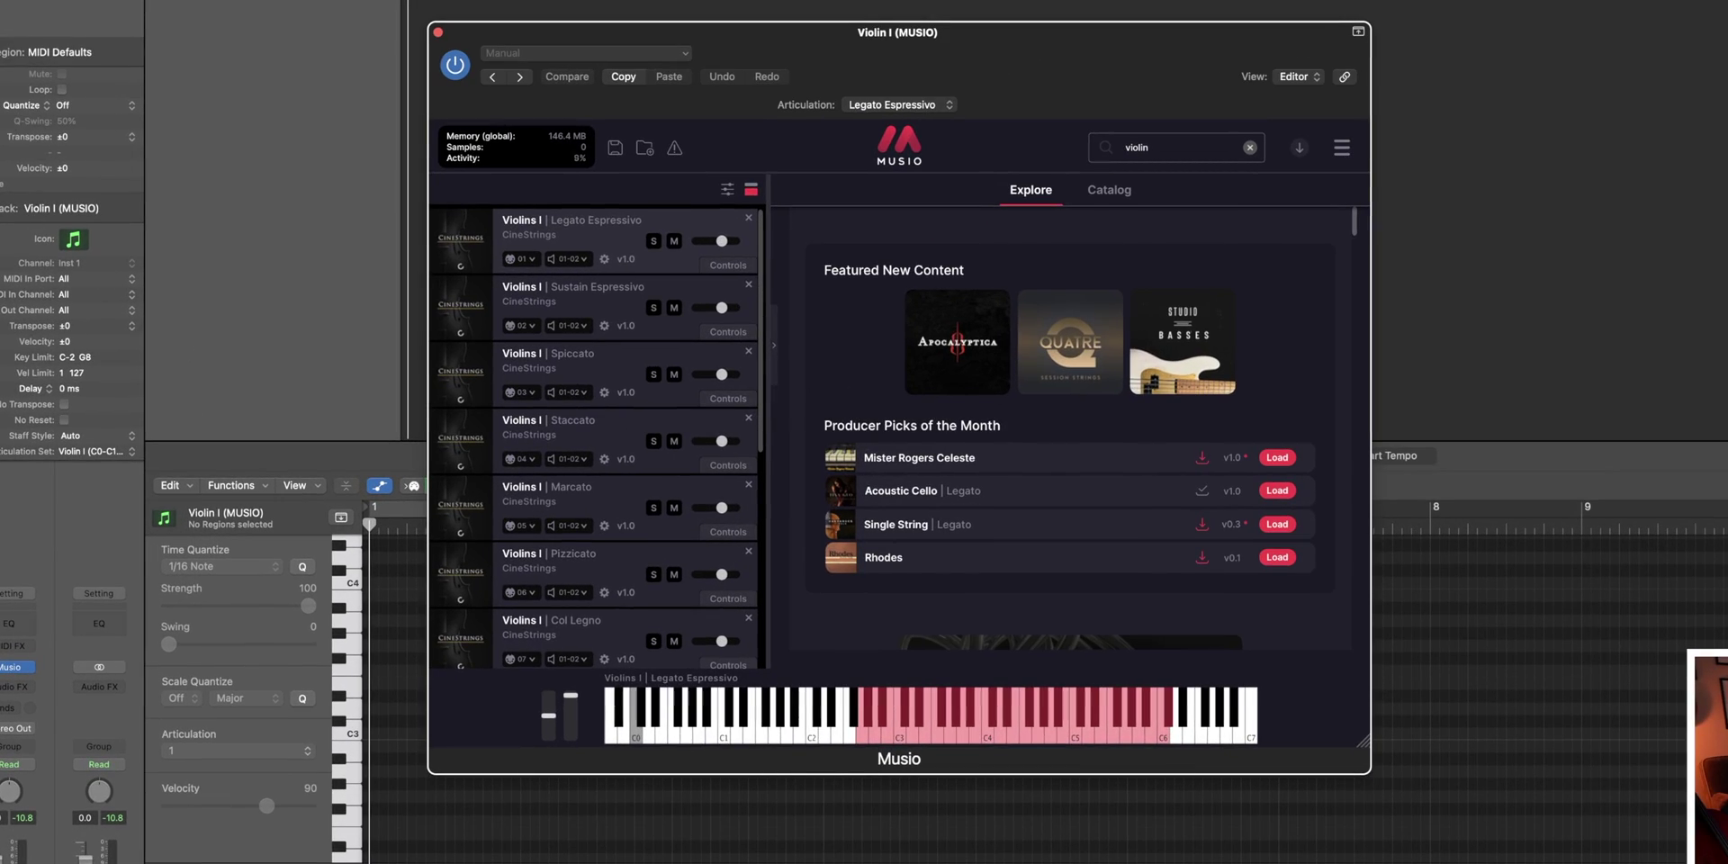
Create a new articulation set for the violin track and view its Output mappings.
click(88, 453)
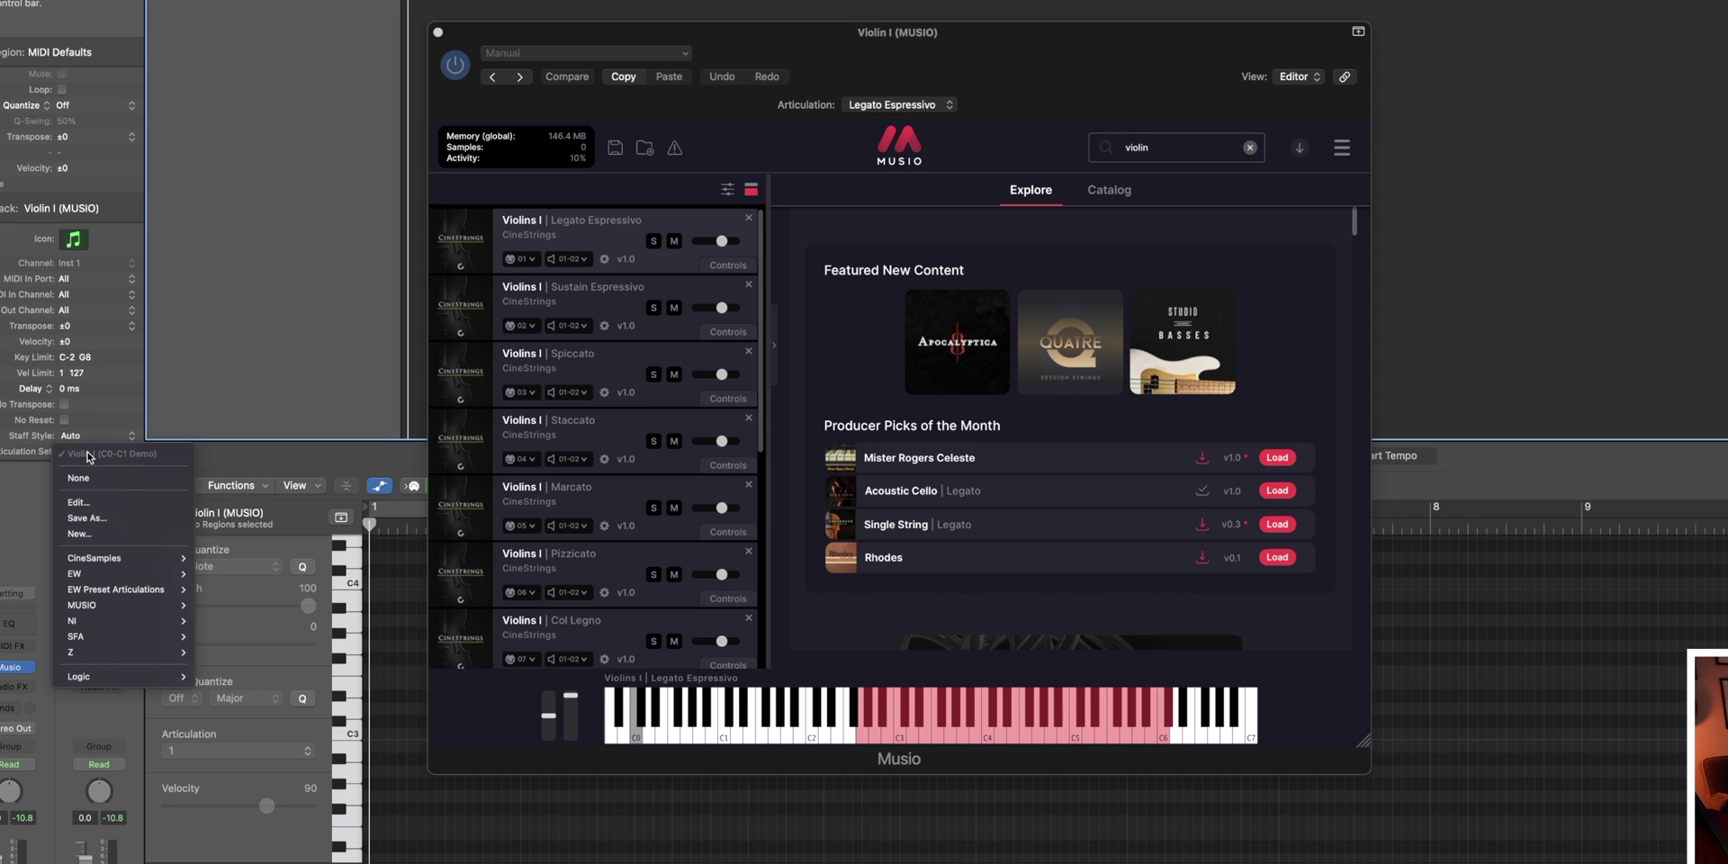
click(87, 535)
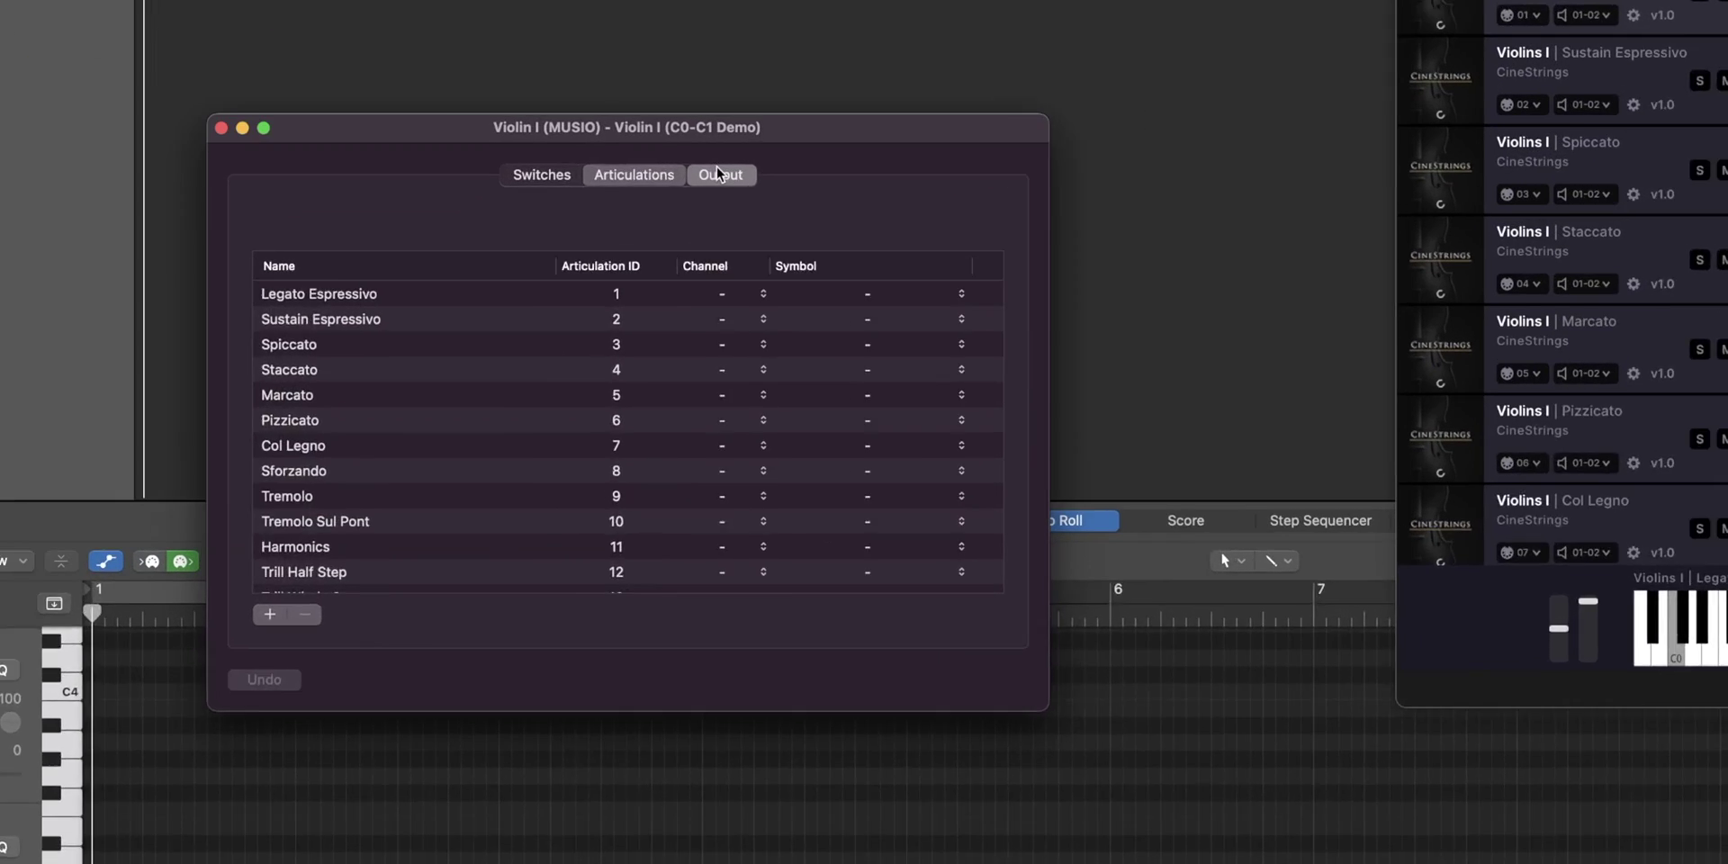
click(718, 172)
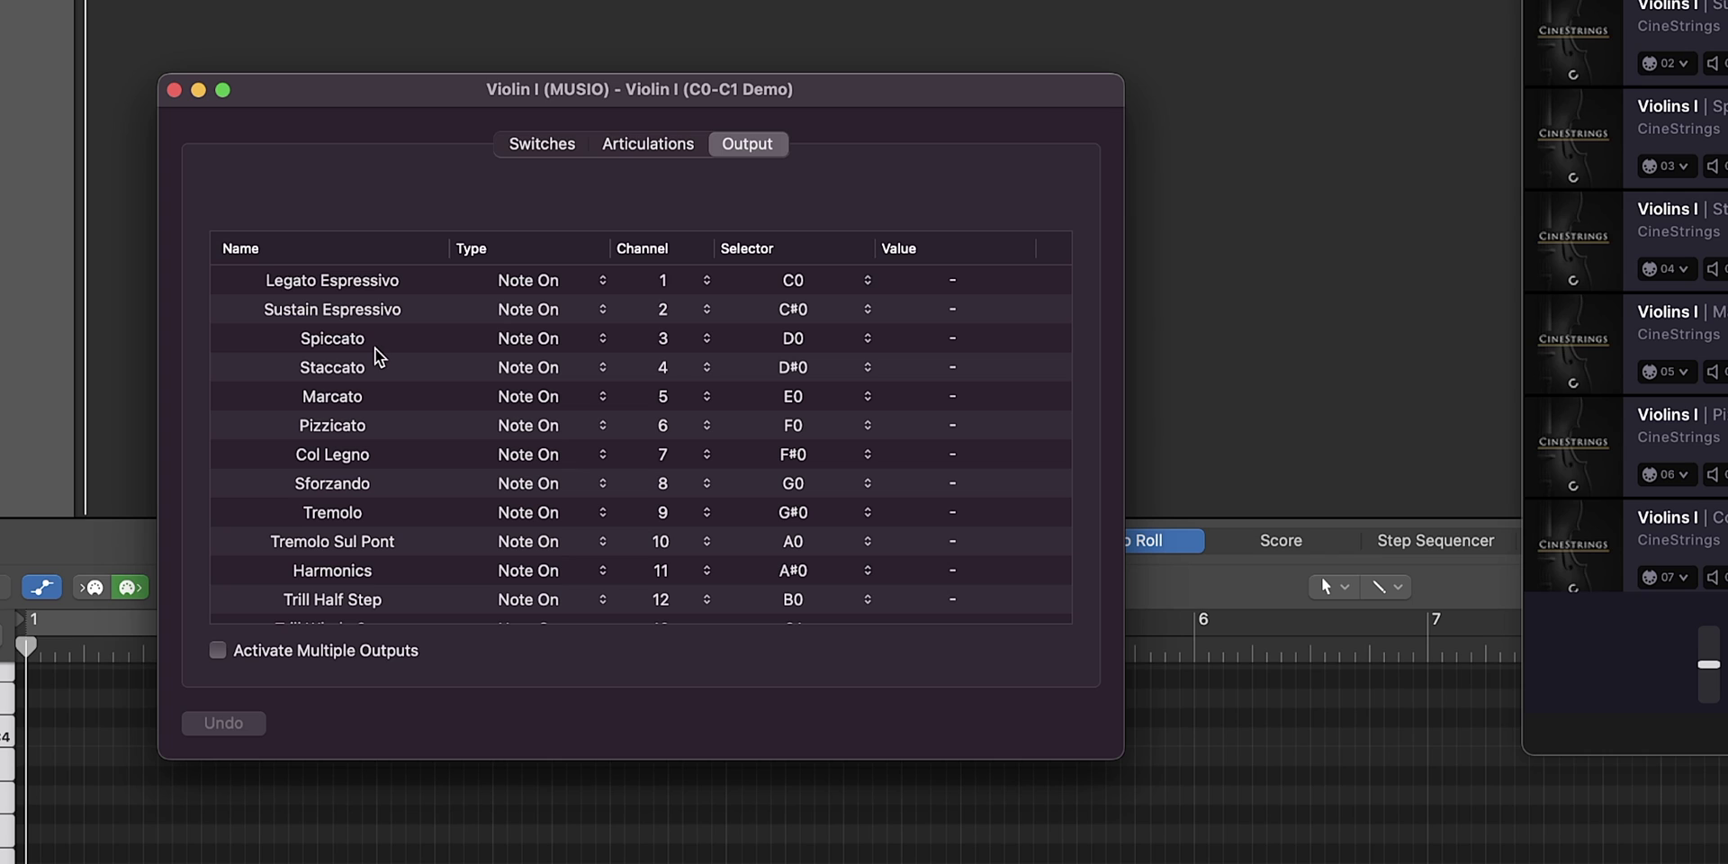
click(546, 282)
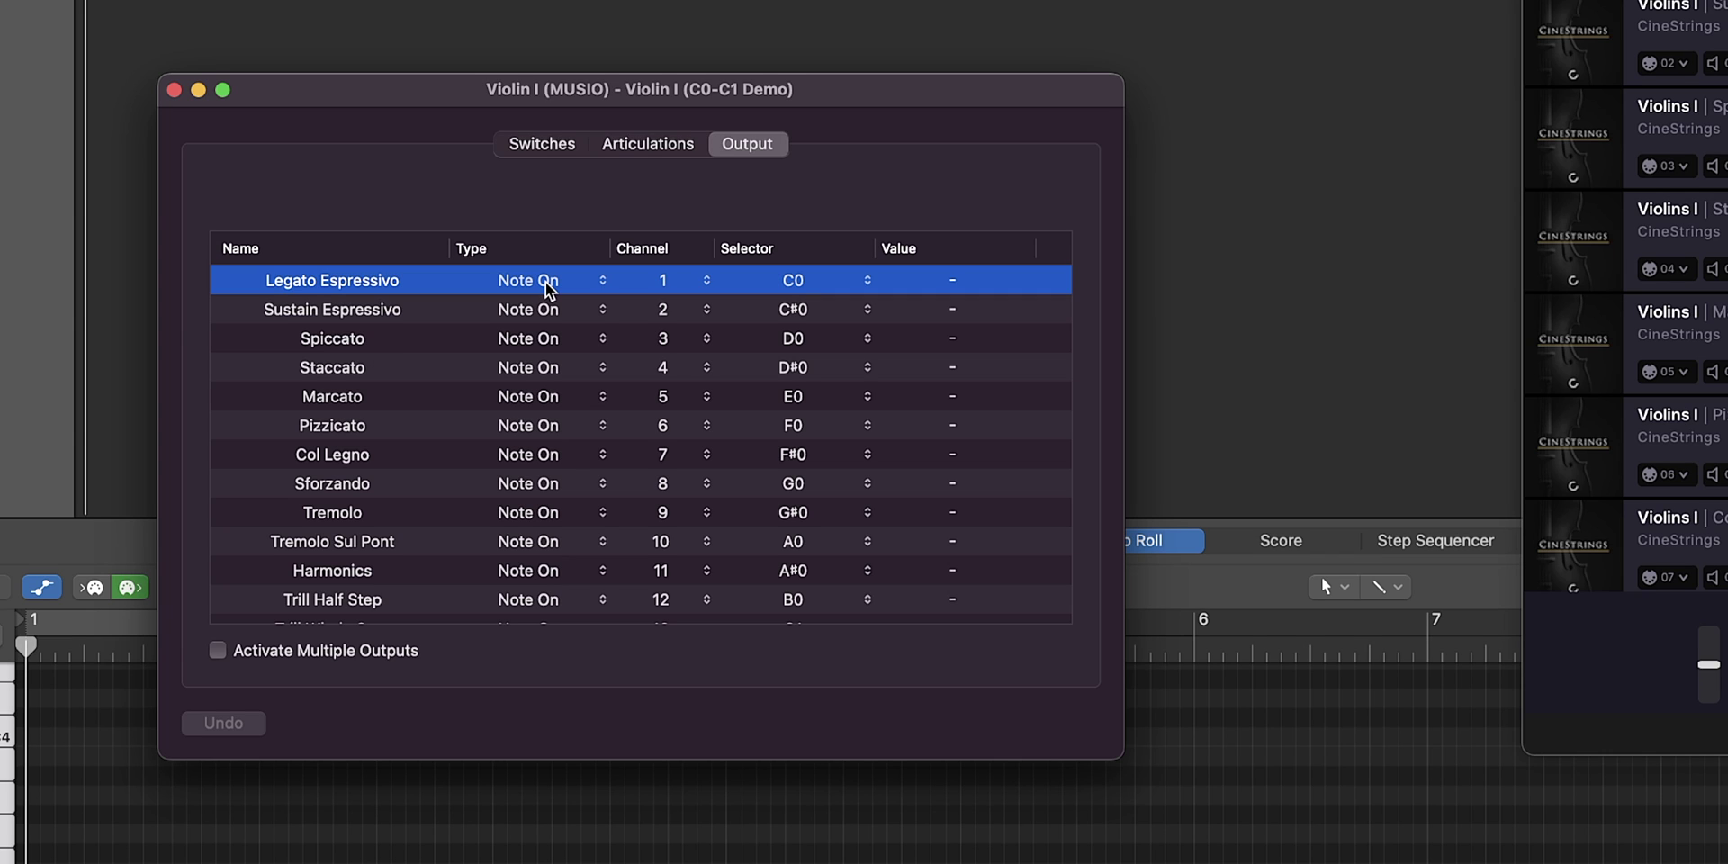
click(547, 283)
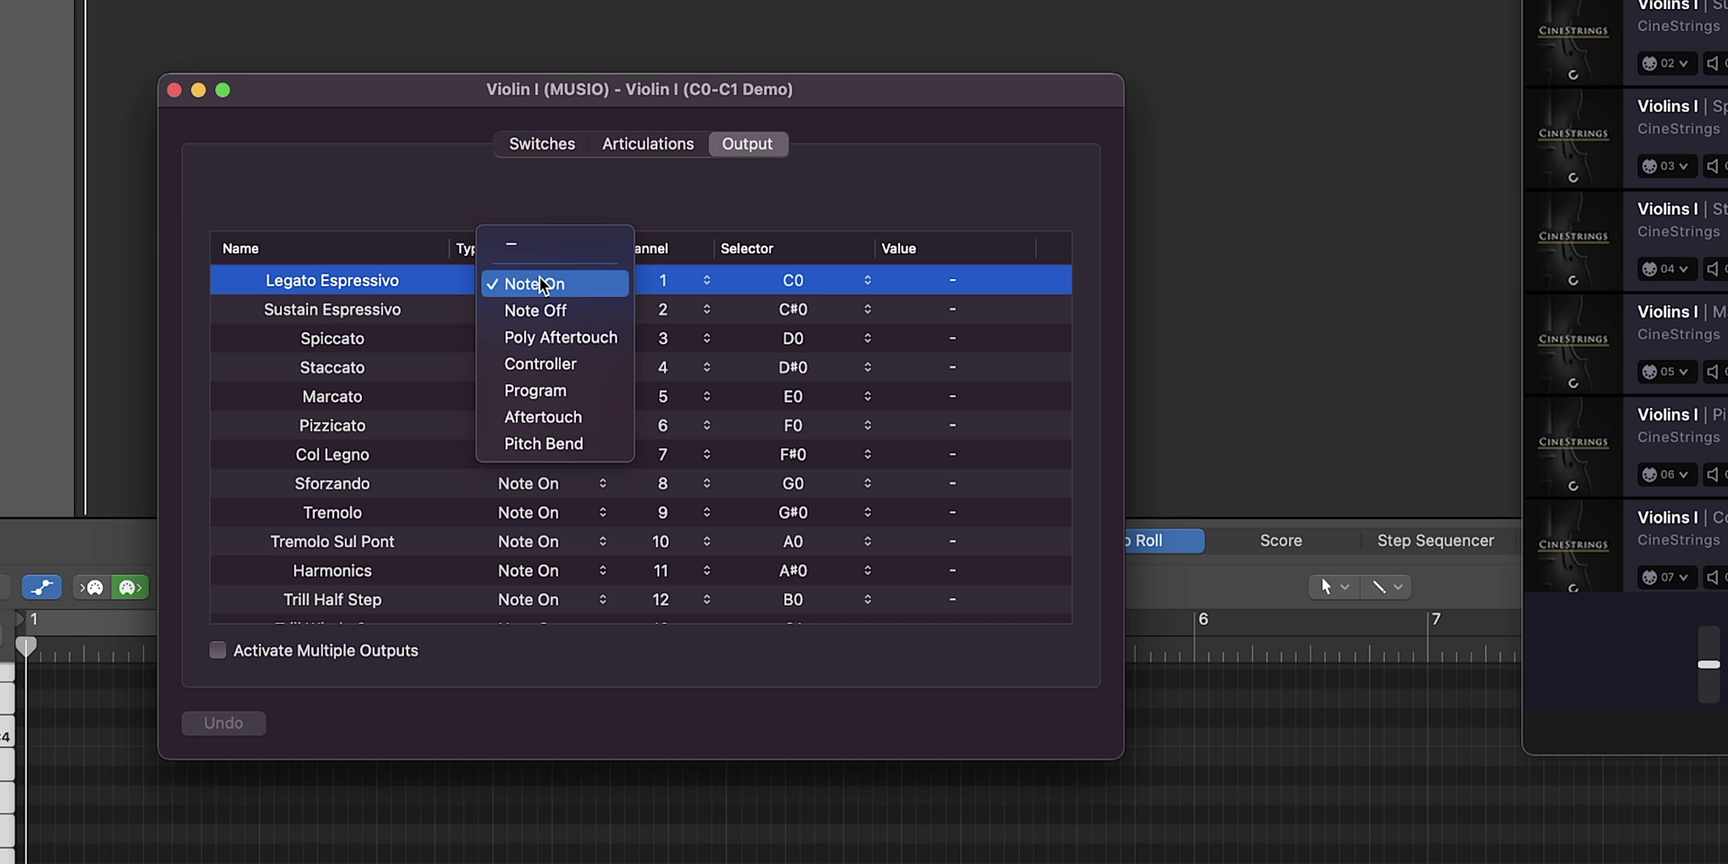
click(540, 285)
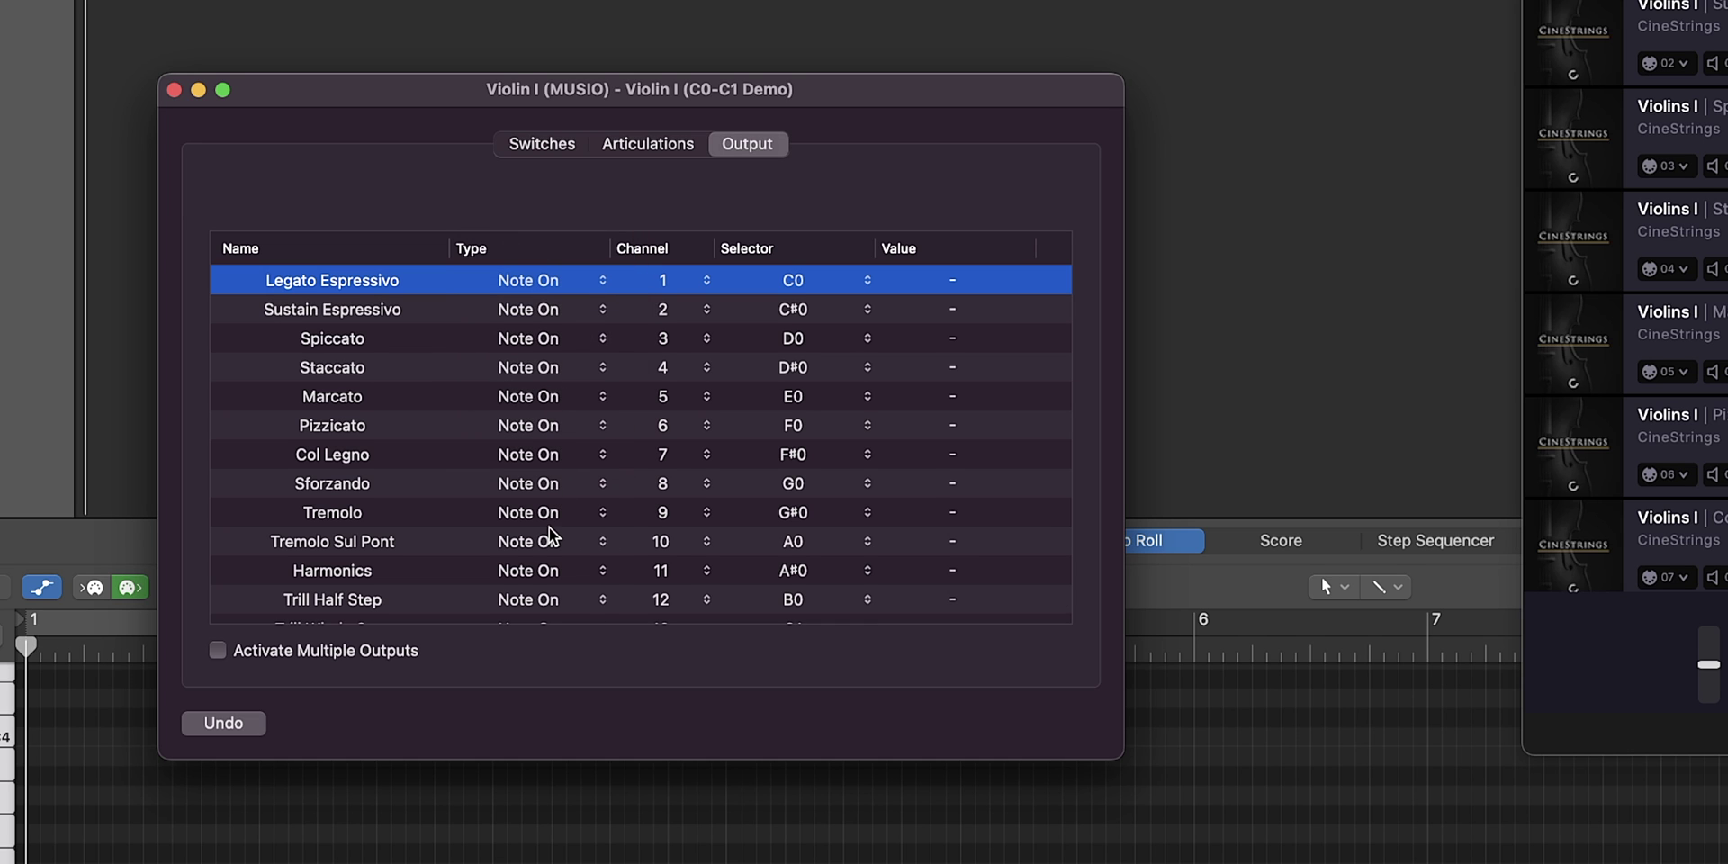
scroll(551, 535, down, 1)
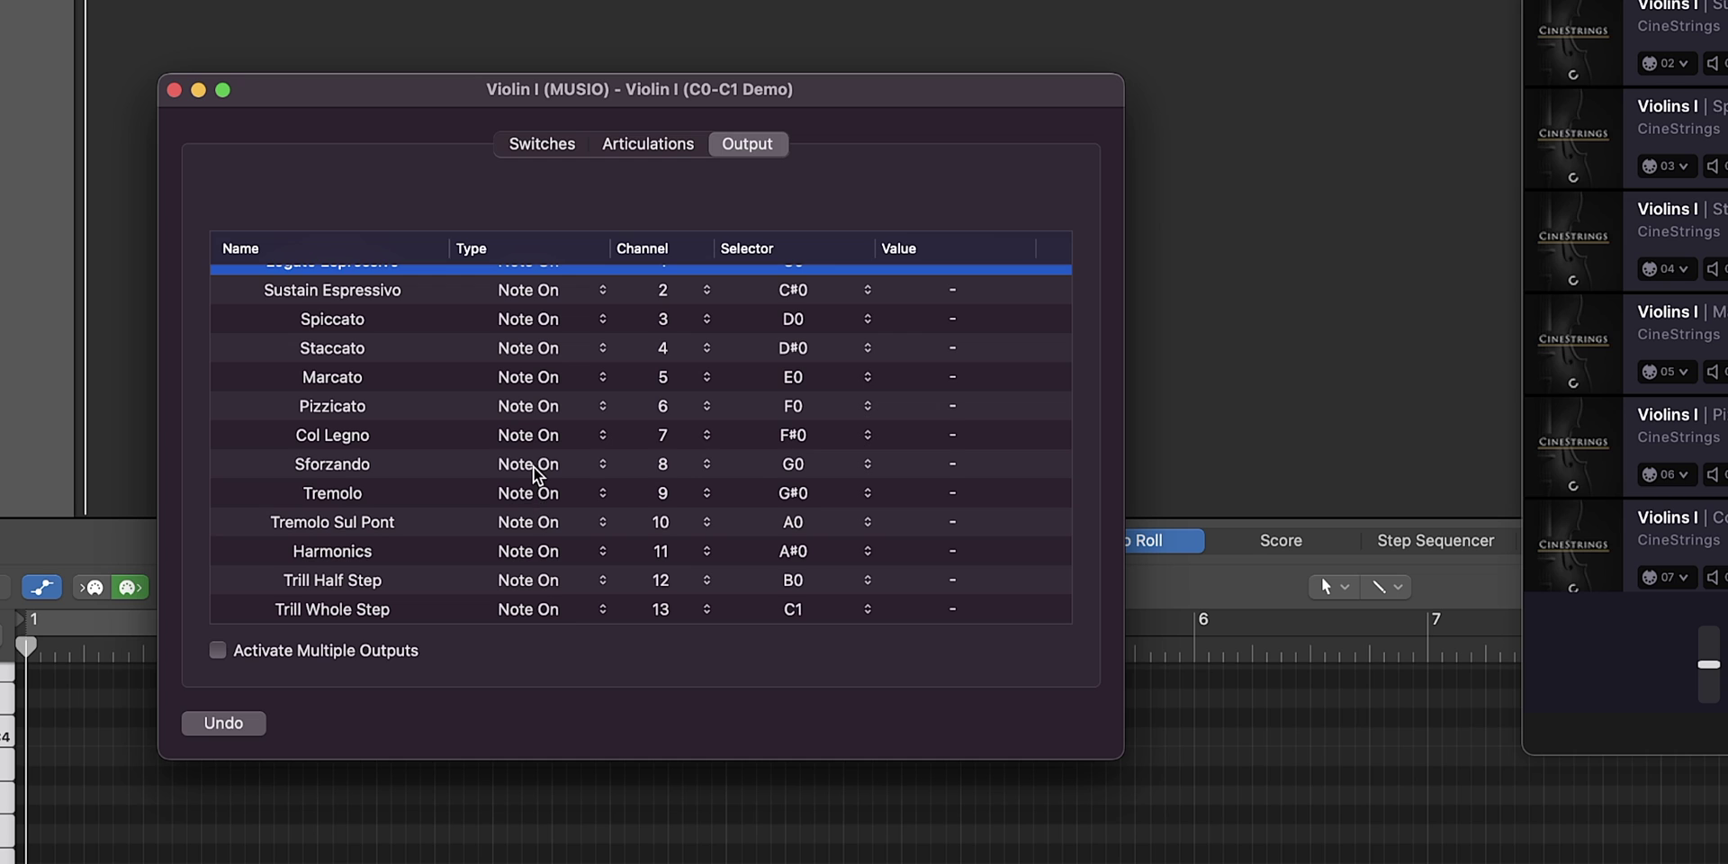
scroll(533, 473, up, 1)
click(664, 280)
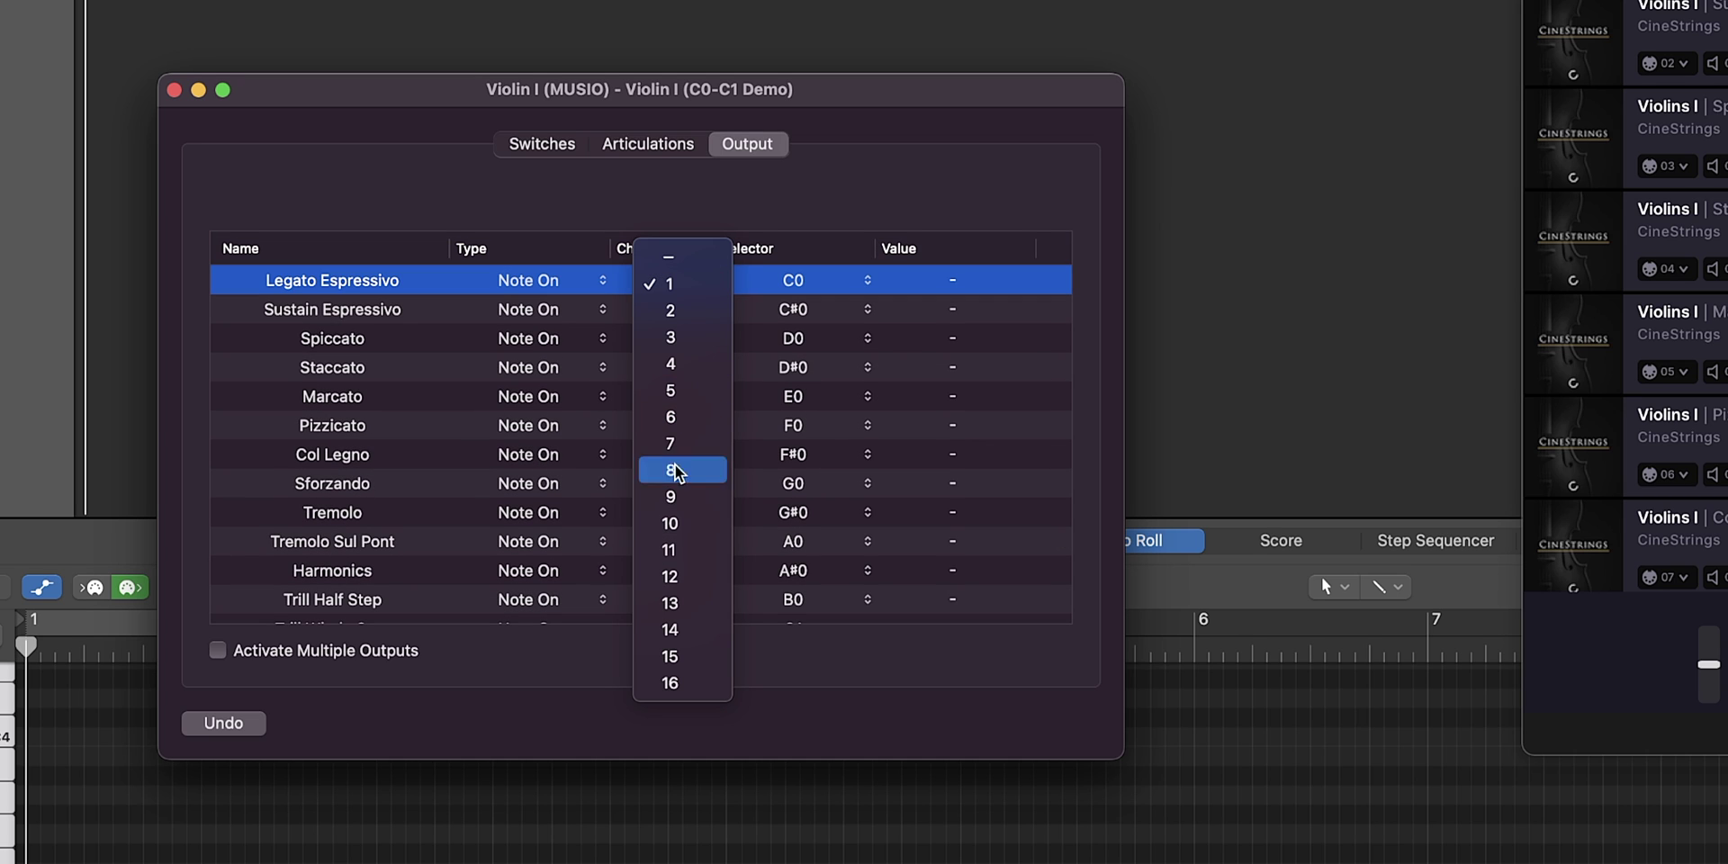
scroll(1679, 188, down, 5)
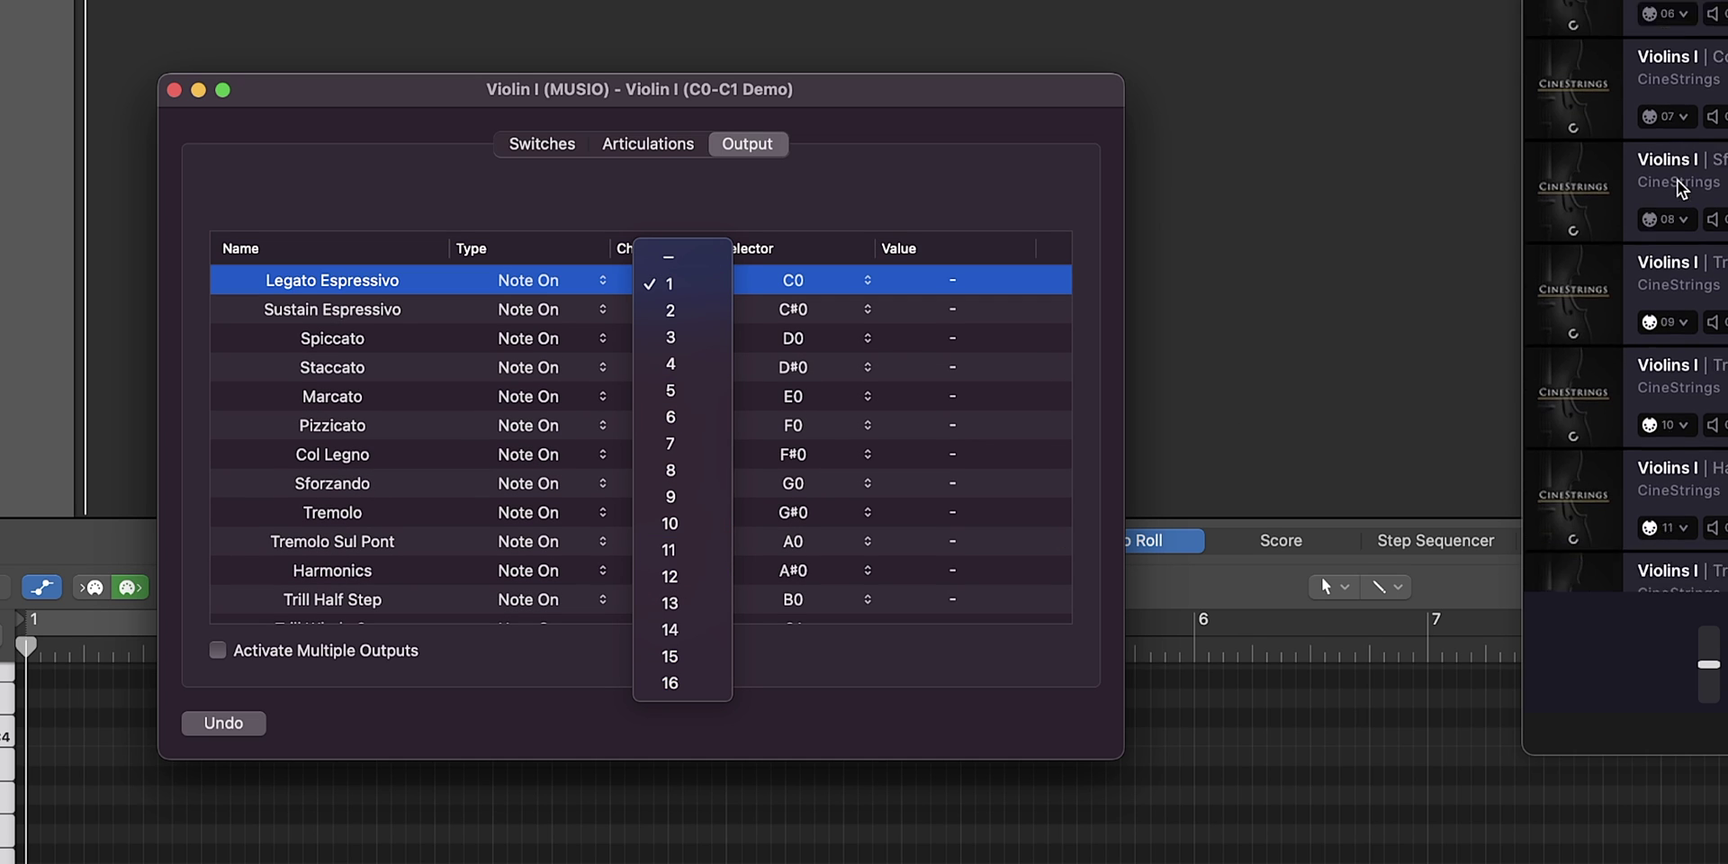
scroll(1679, 188, down, 2)
click(673, 286)
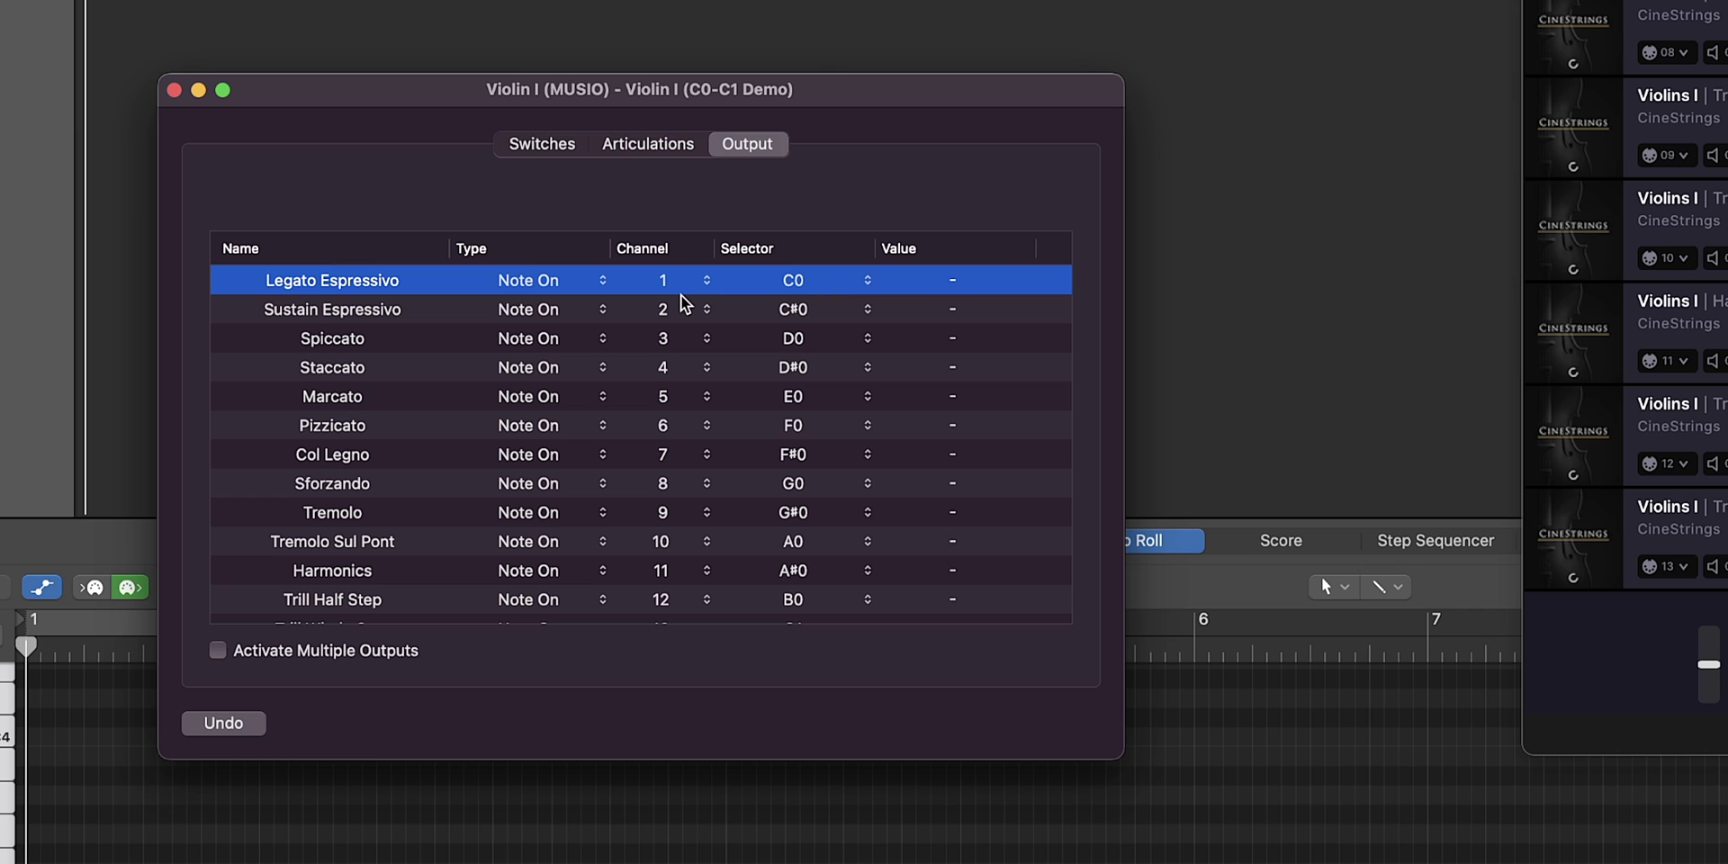
click(807, 284)
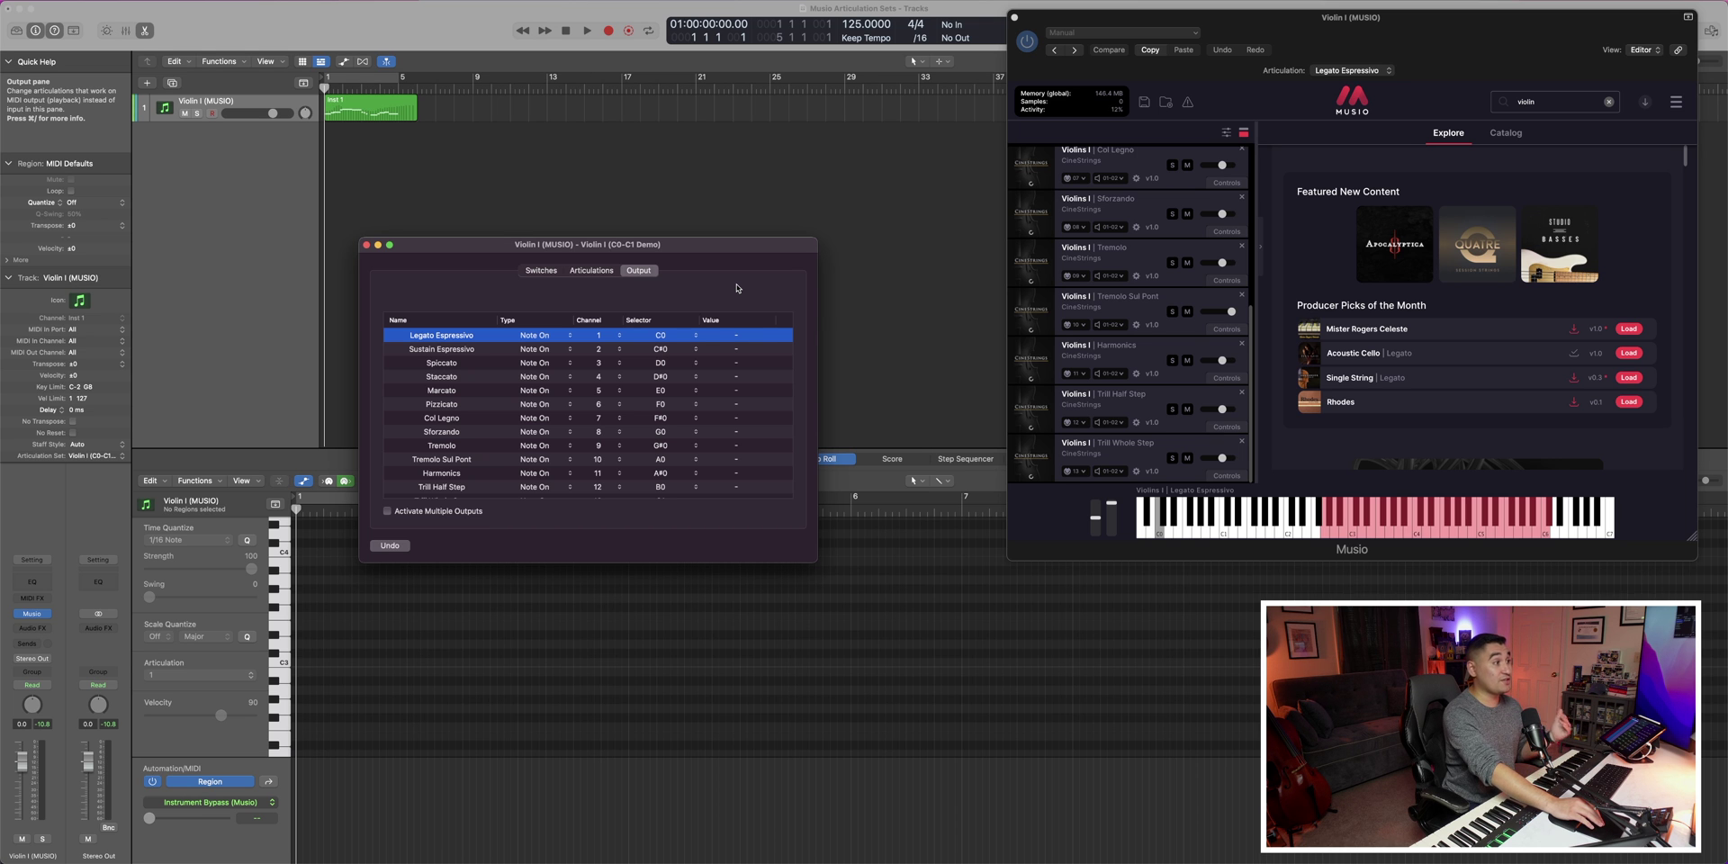
Check Musio's articulation list, keep notes on Legato Espressivo, and select four lower-left notes.
click(1375, 72)
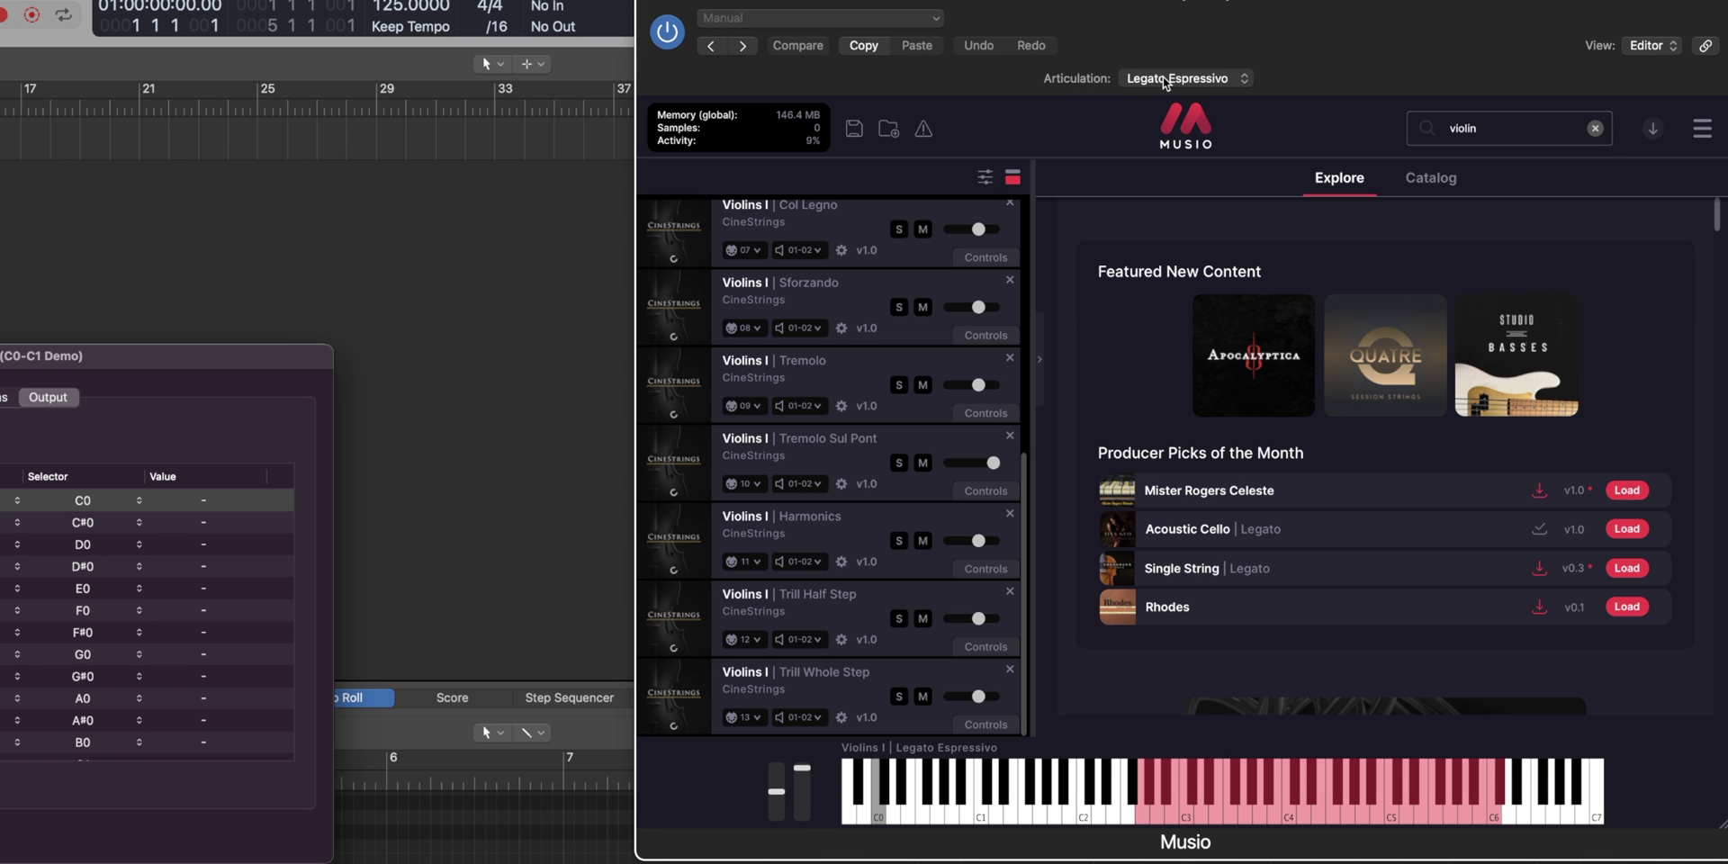
click(1180, 77)
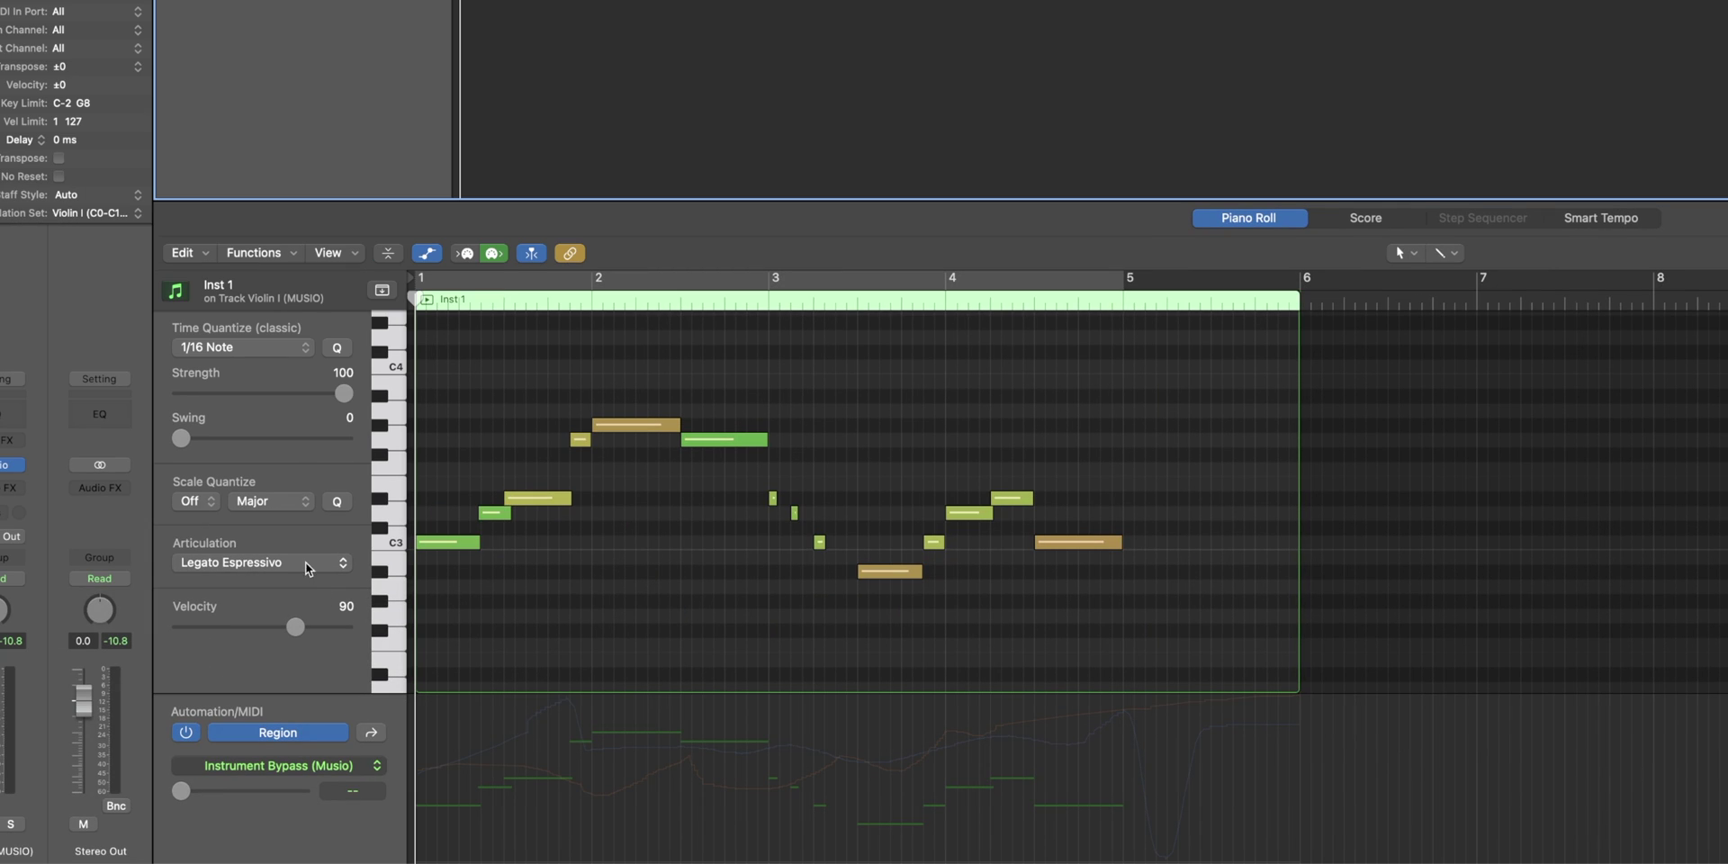
click(217, 560)
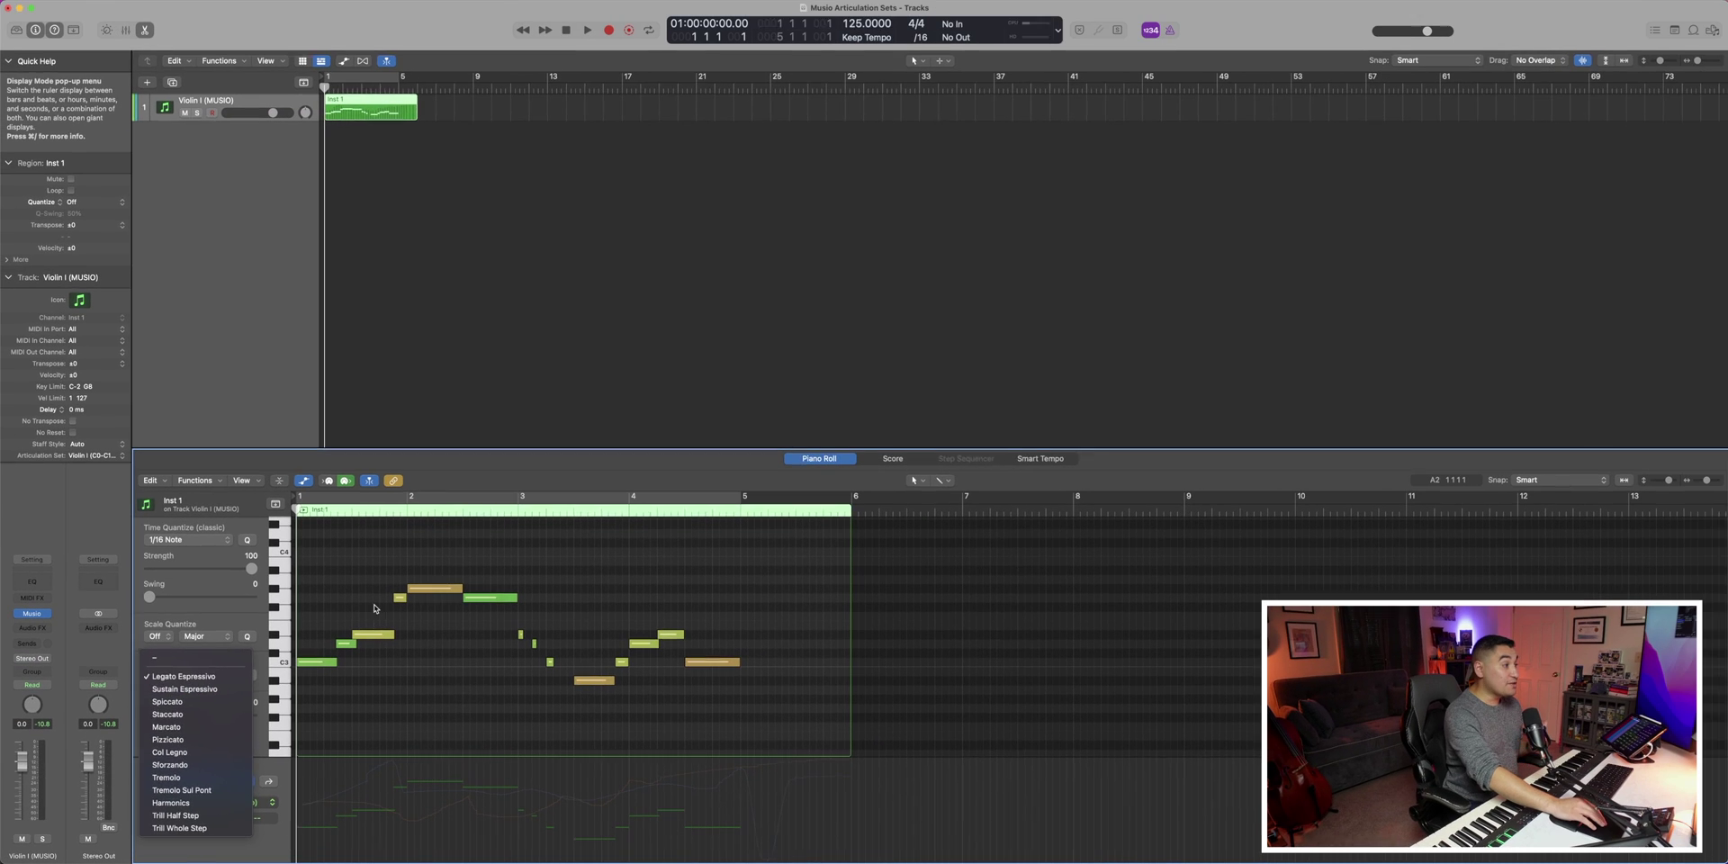
click(448, 586)
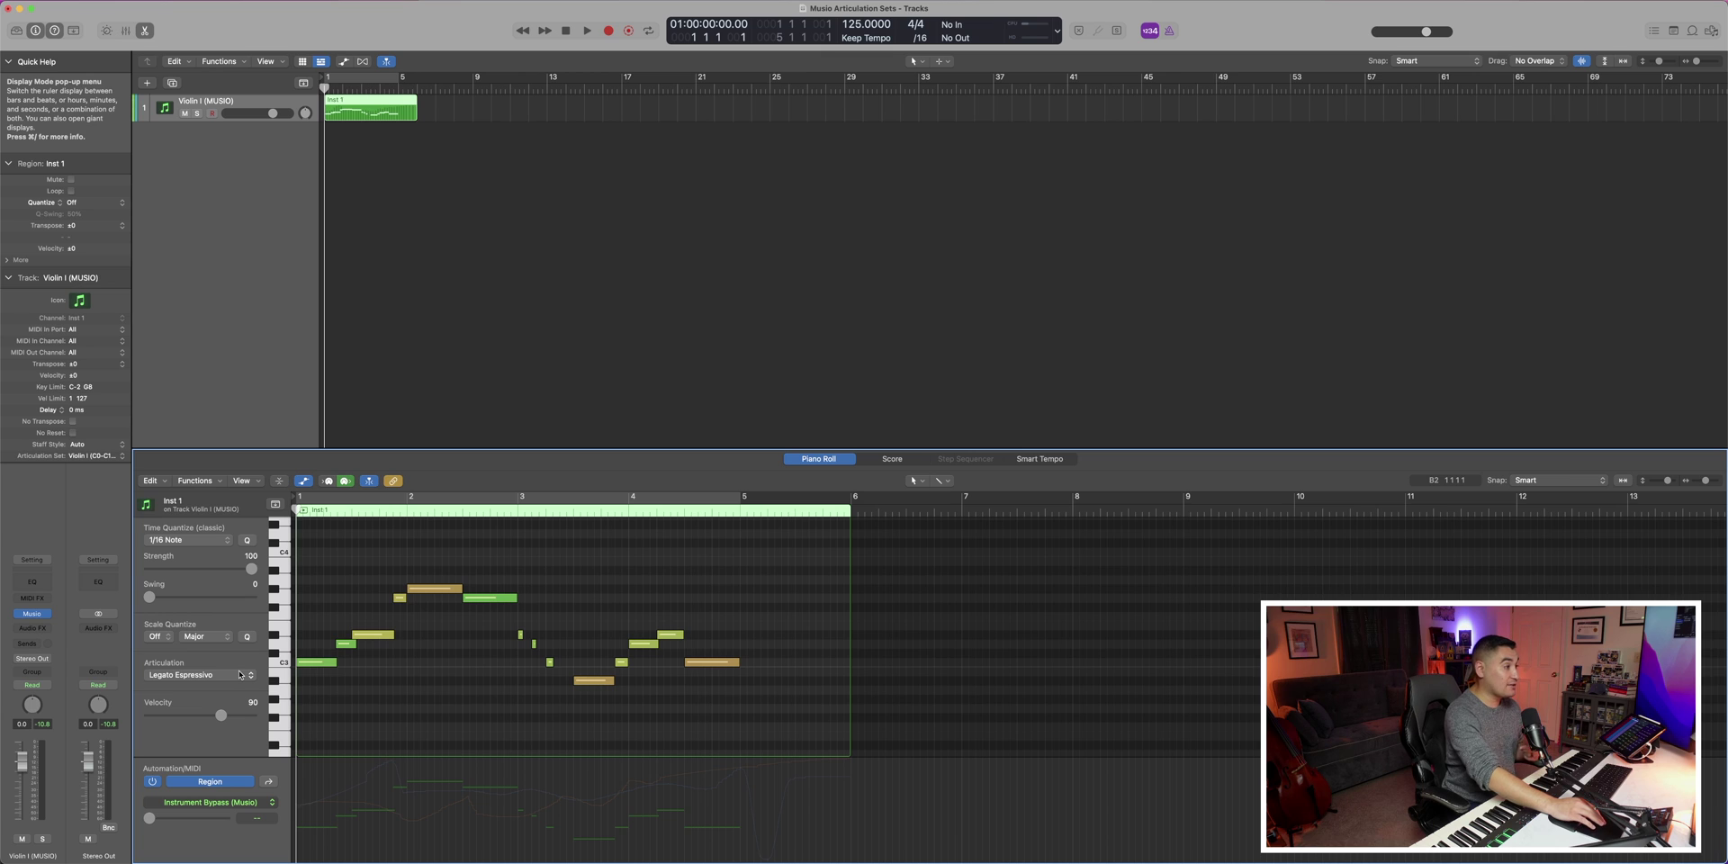
drag(320, 695, 407, 592)
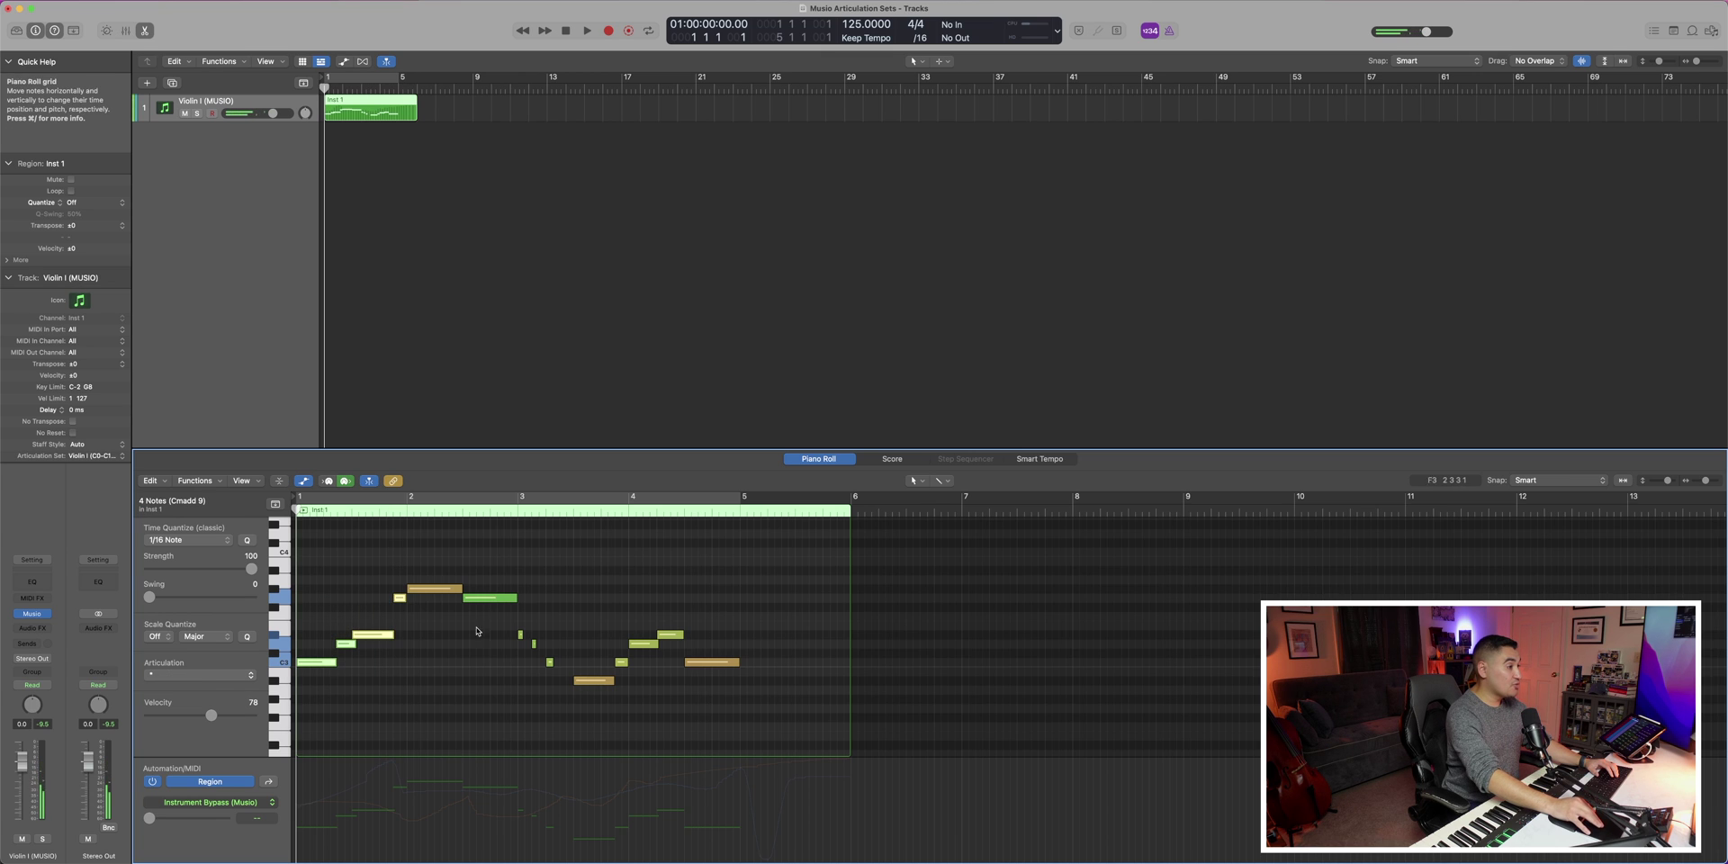
Inspect note articulations like Trill Half Step, play the violin region, then bring Musio back up.
drag(481, 640, 564, 668)
drag(630, 622, 678, 660)
click(711, 662)
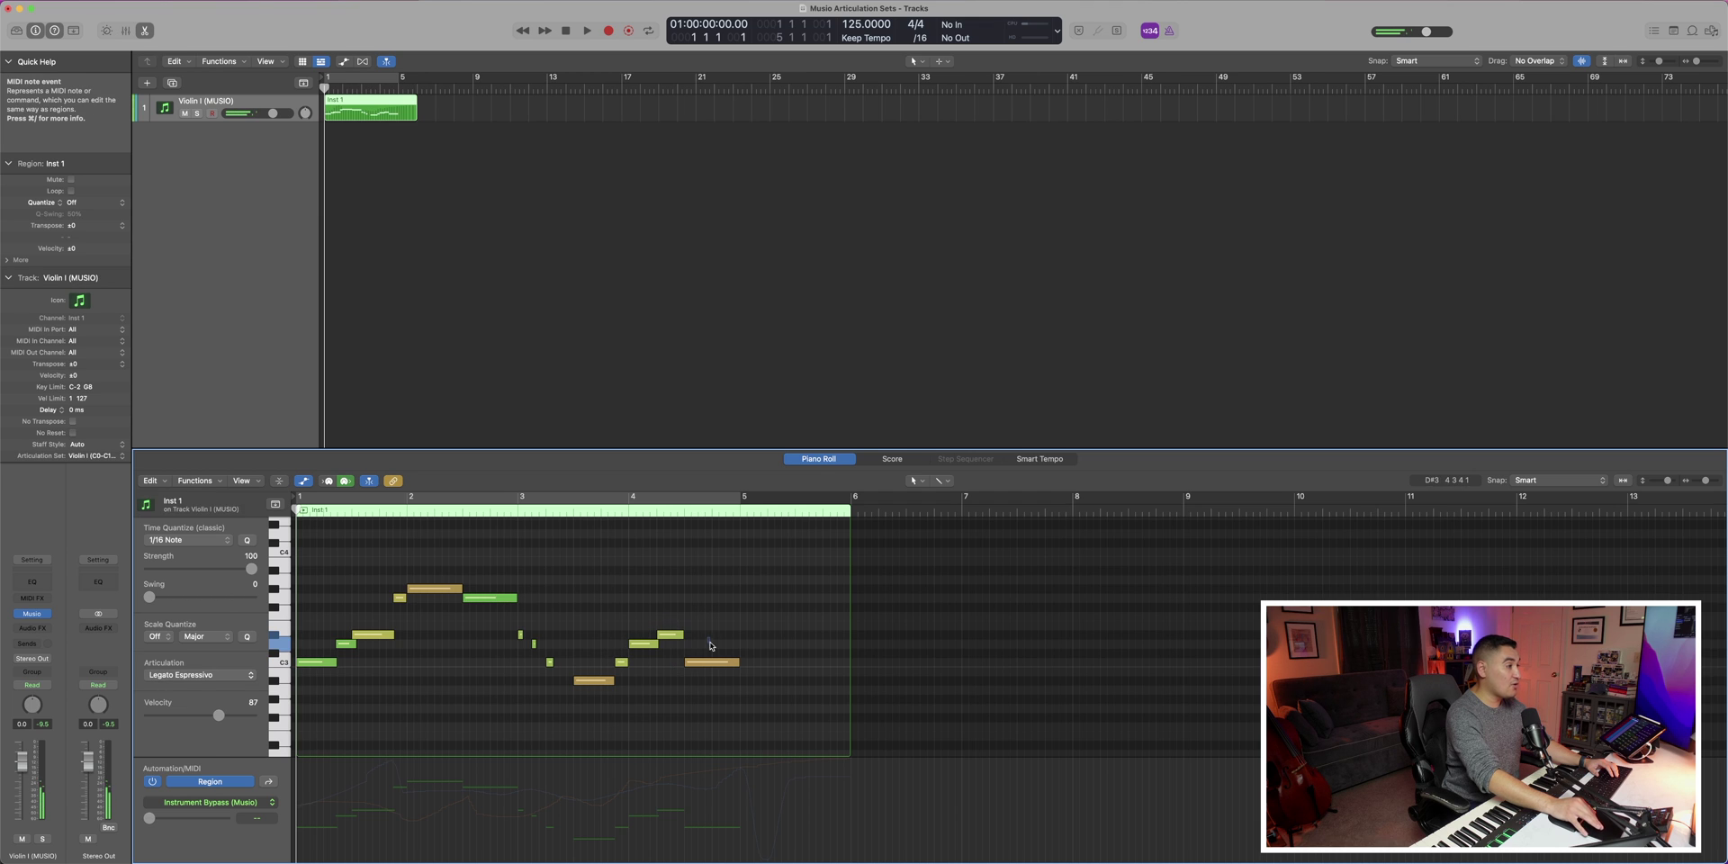
click(523, 705)
key(space)
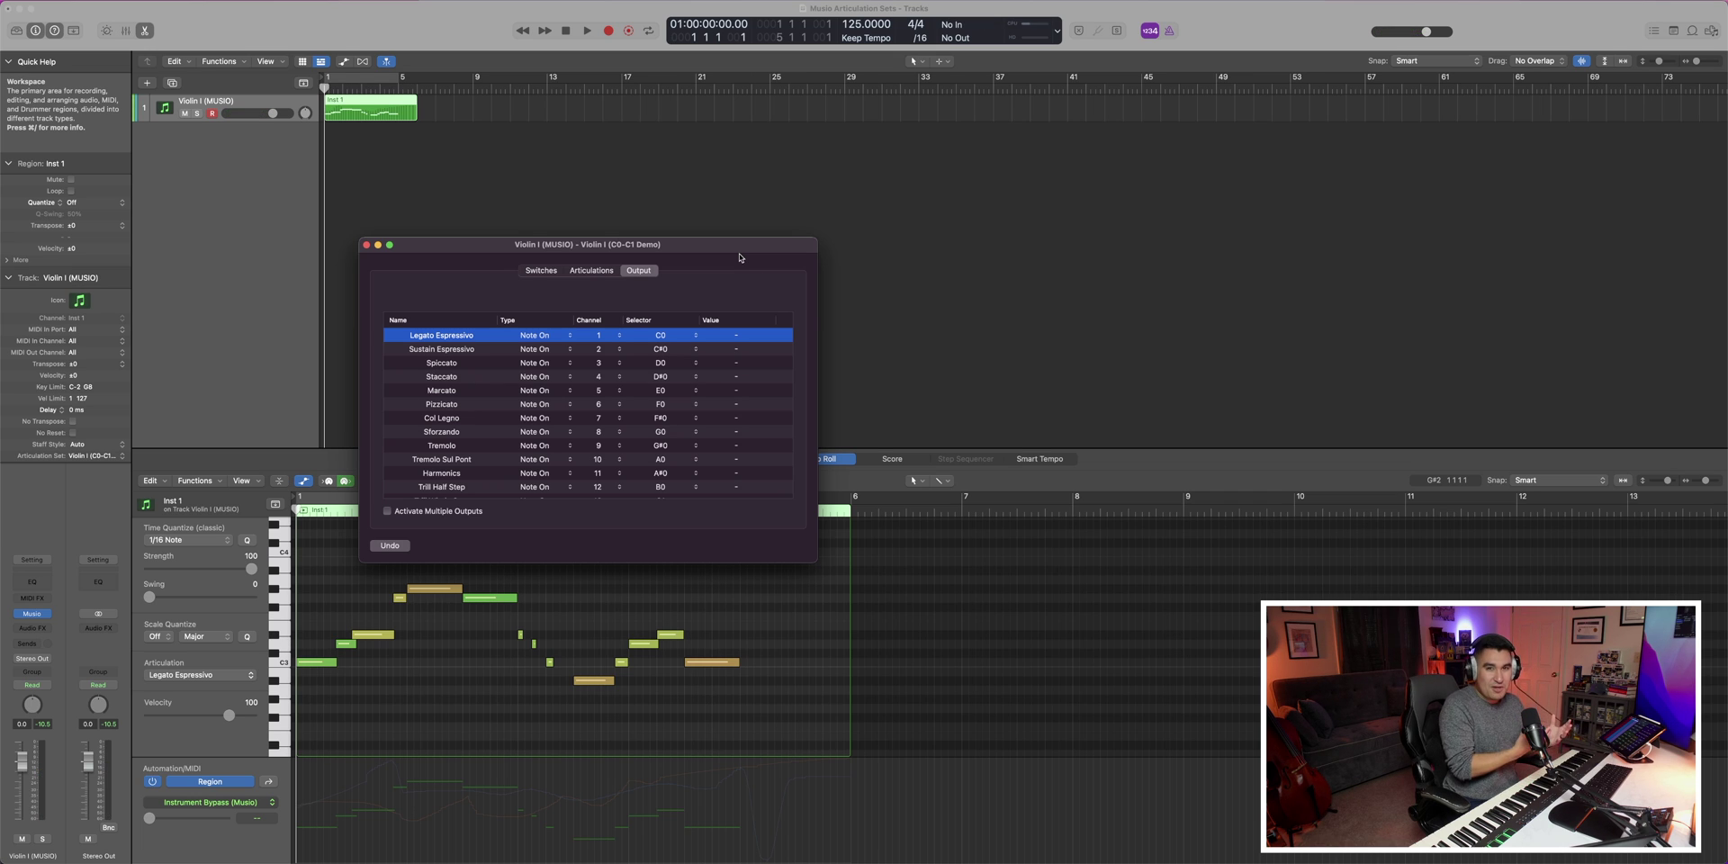
key(v)
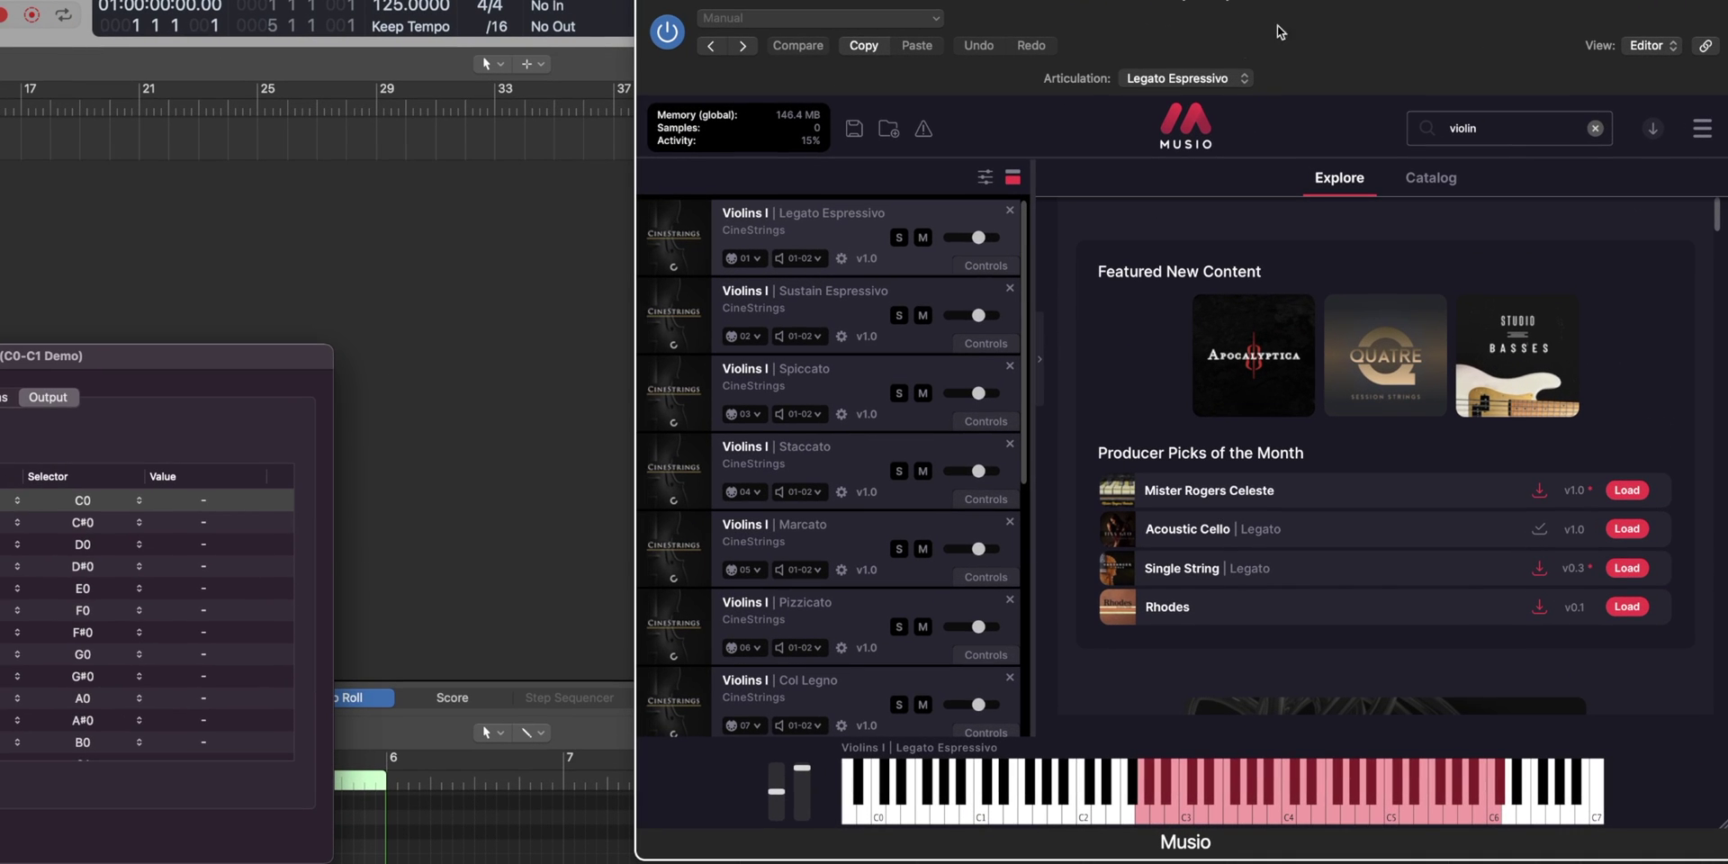
Check Musio's articulation list without changes, then show the articulation set's Switches page.
click(1245, 79)
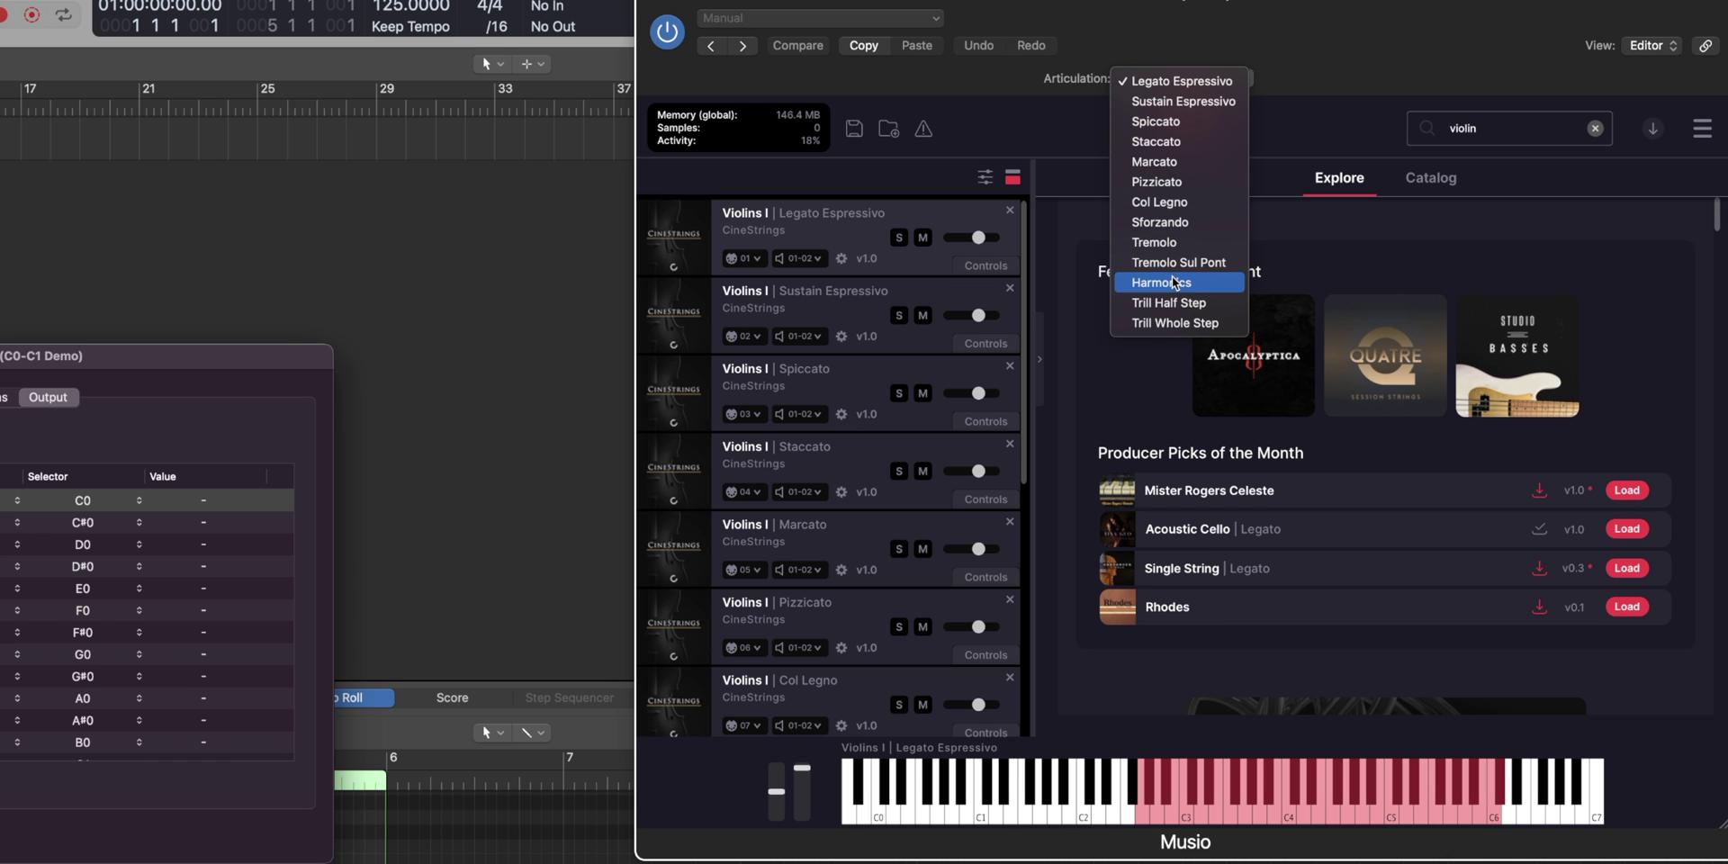
key(Escape)
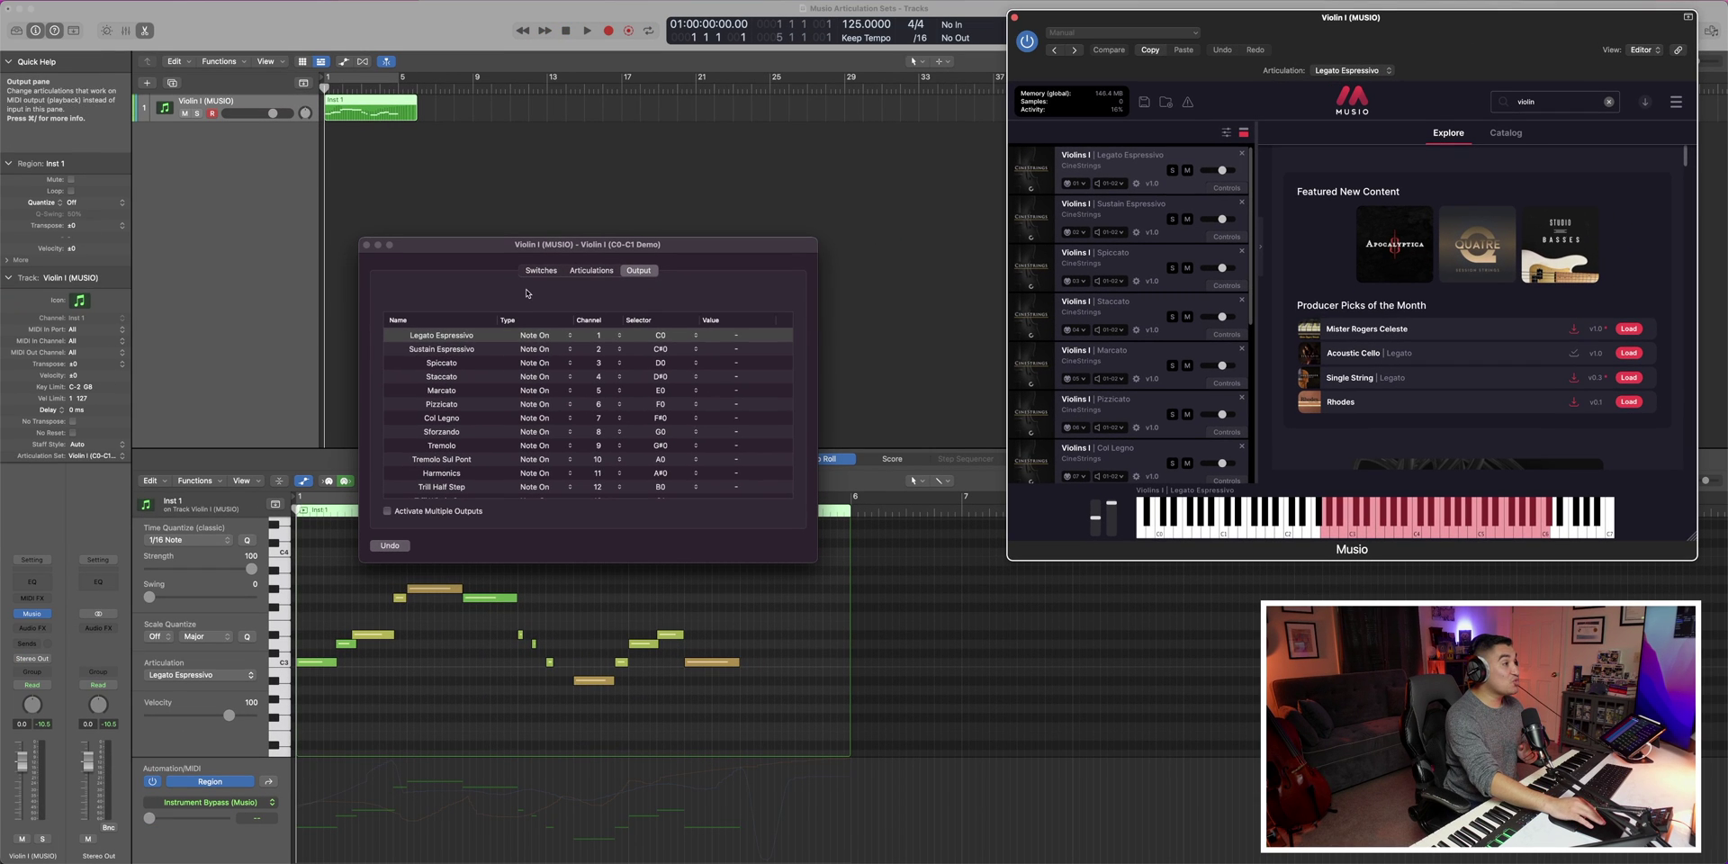
click(542, 271)
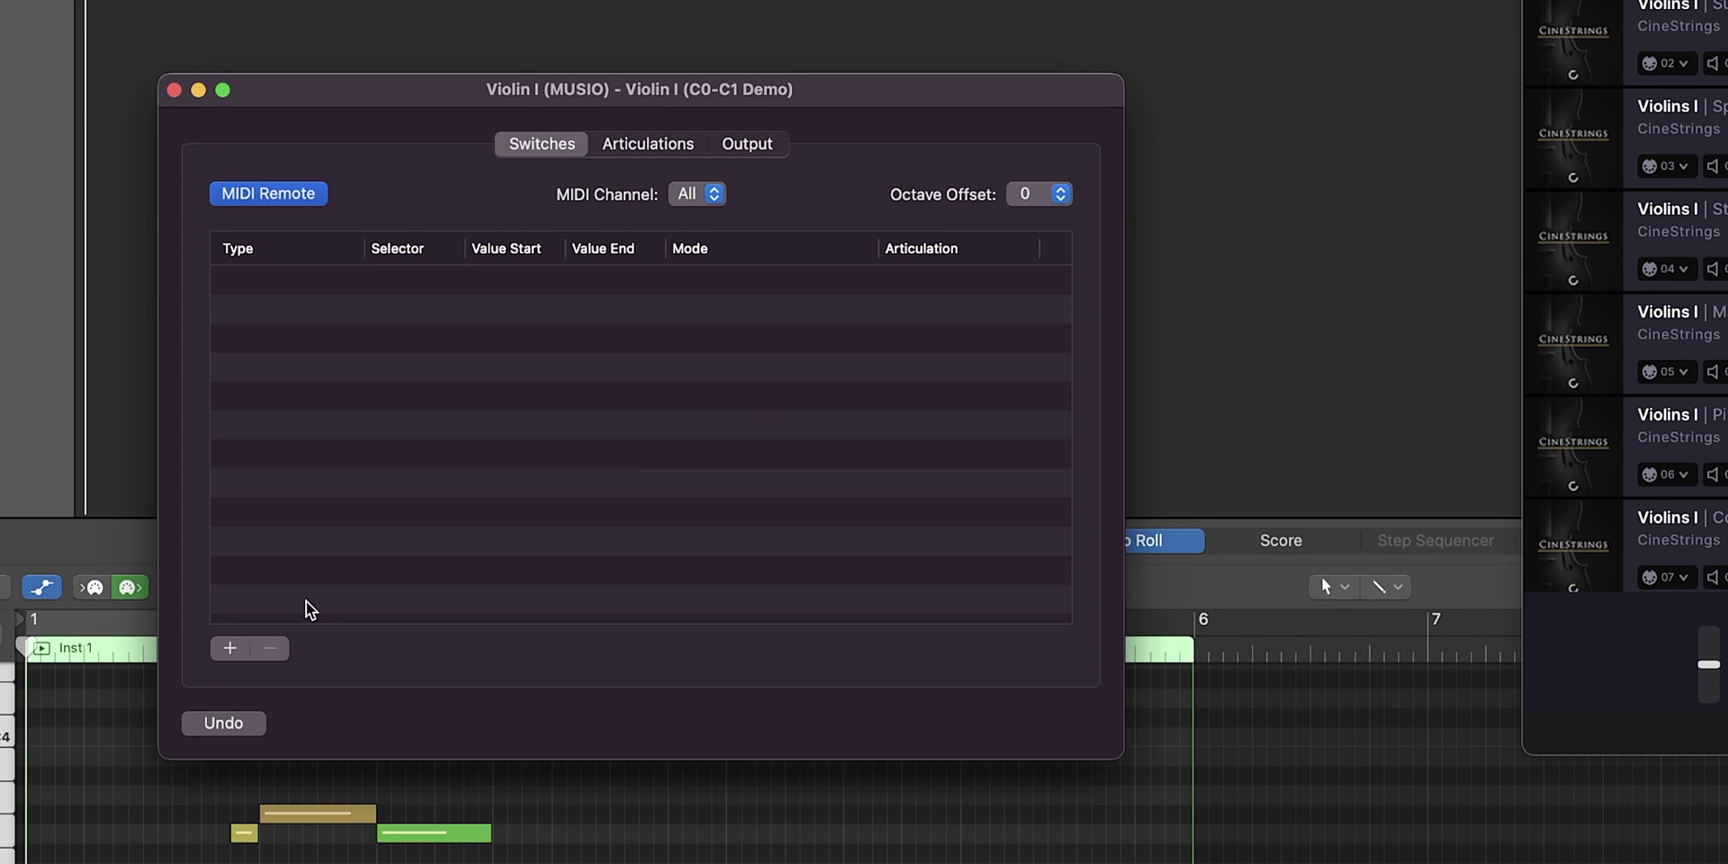
Add Note On key switch rows C0 through B0 for Legato Espressivo through Trill Half Step.
click(231, 649)
click(230, 649)
click(230, 649)
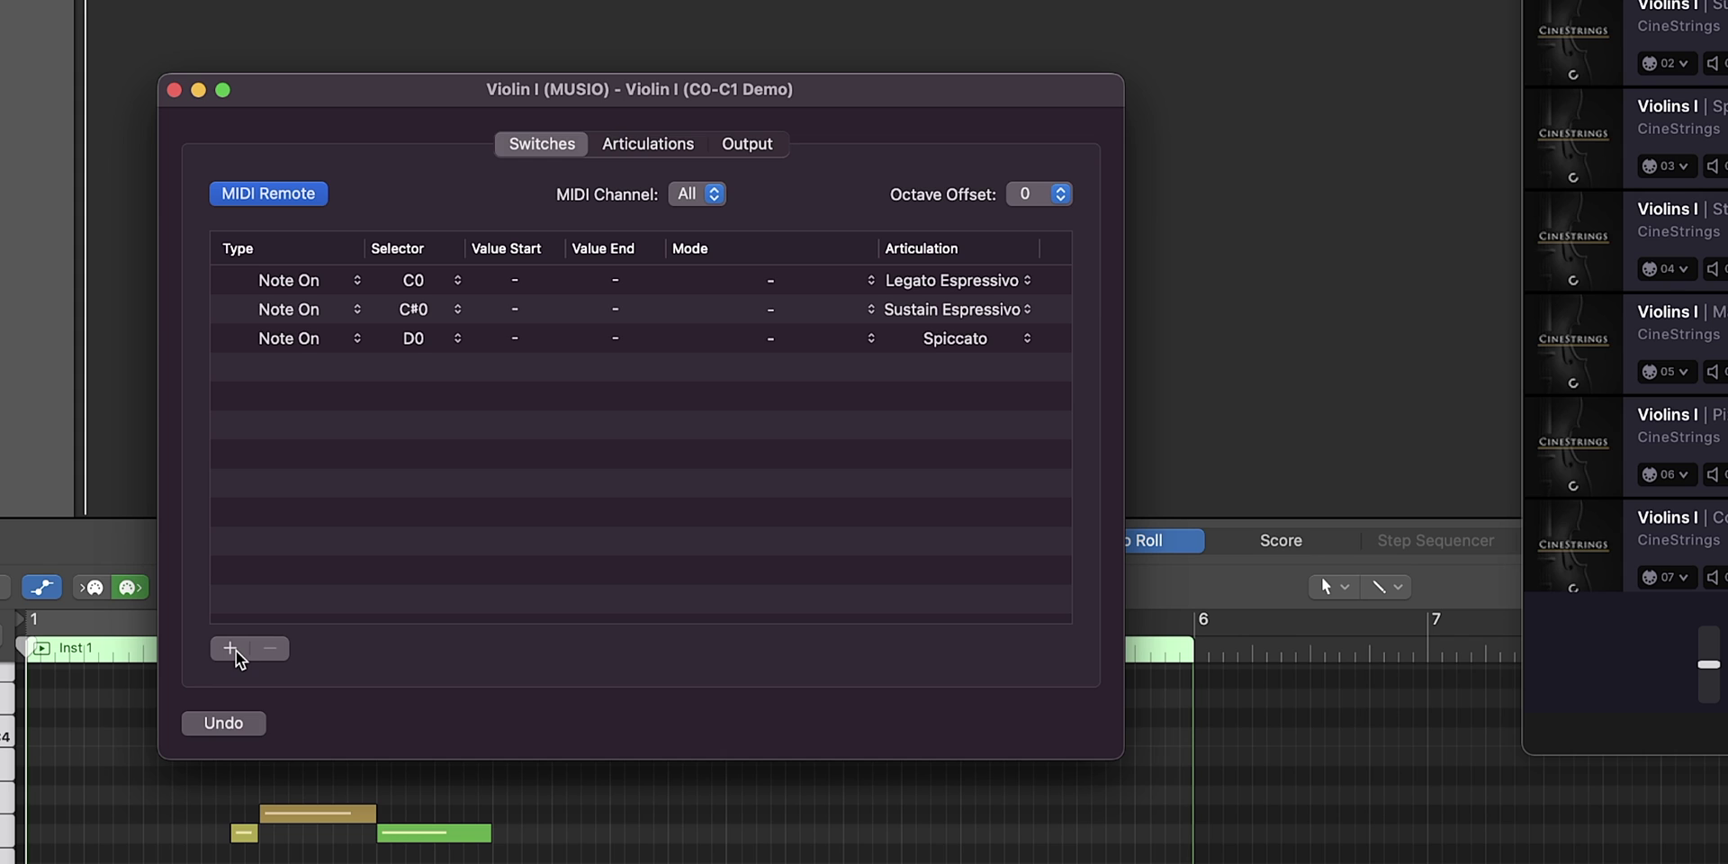
click(230, 649)
click(231, 649)
click(231, 649)
click(231, 649)
click(230, 649)
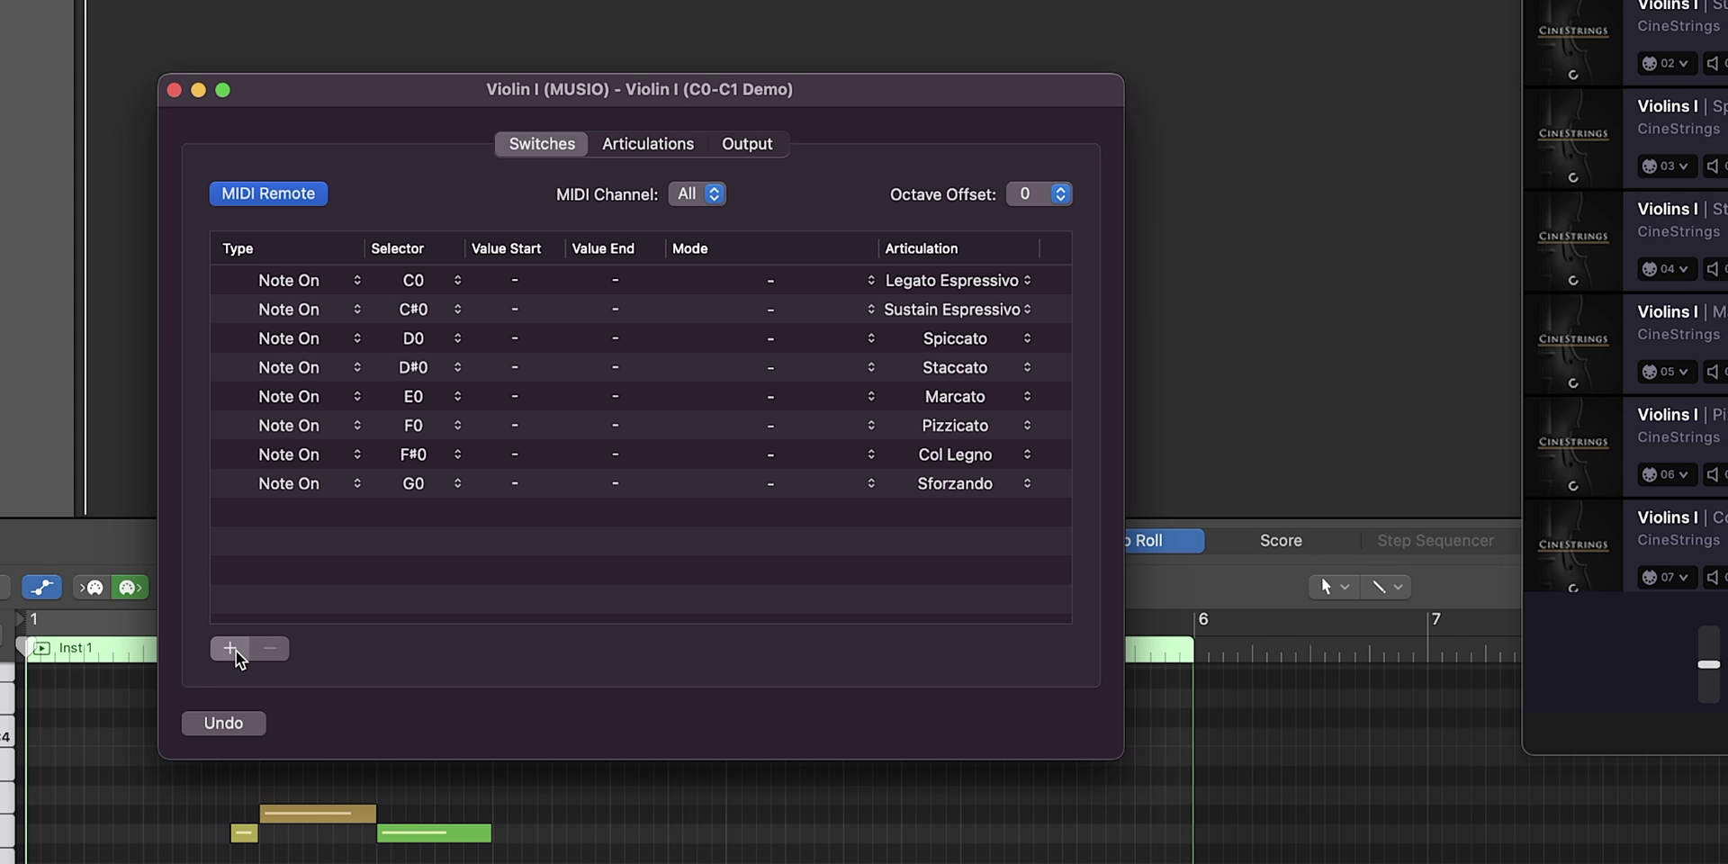
click(230, 649)
click(230, 649)
click(231, 649)
click(230, 649)
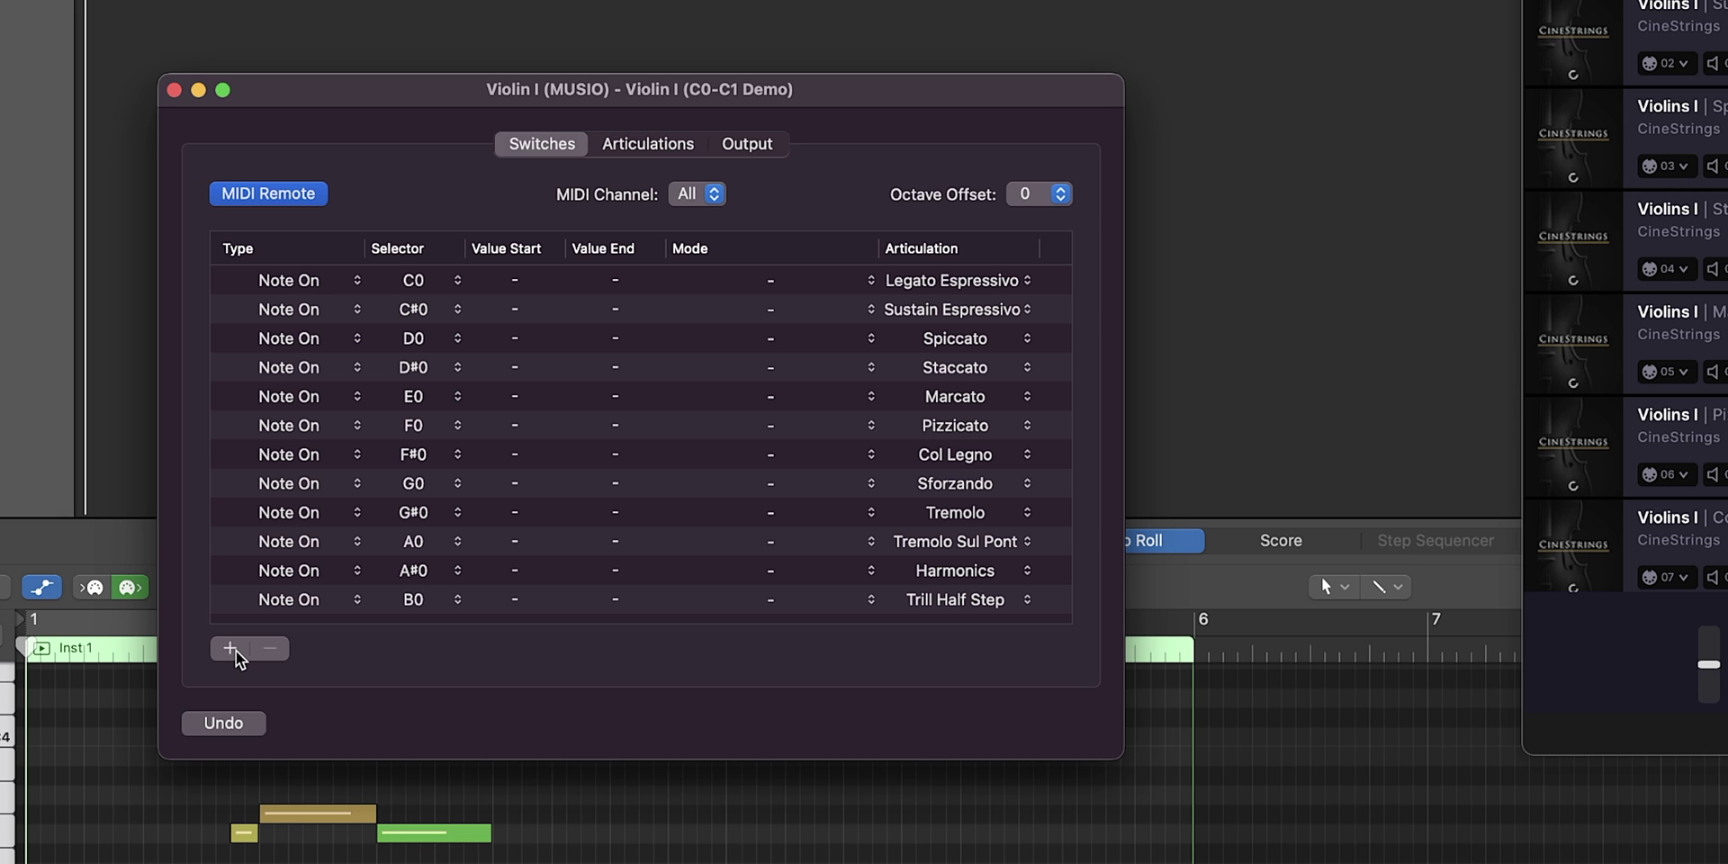
click(235, 653)
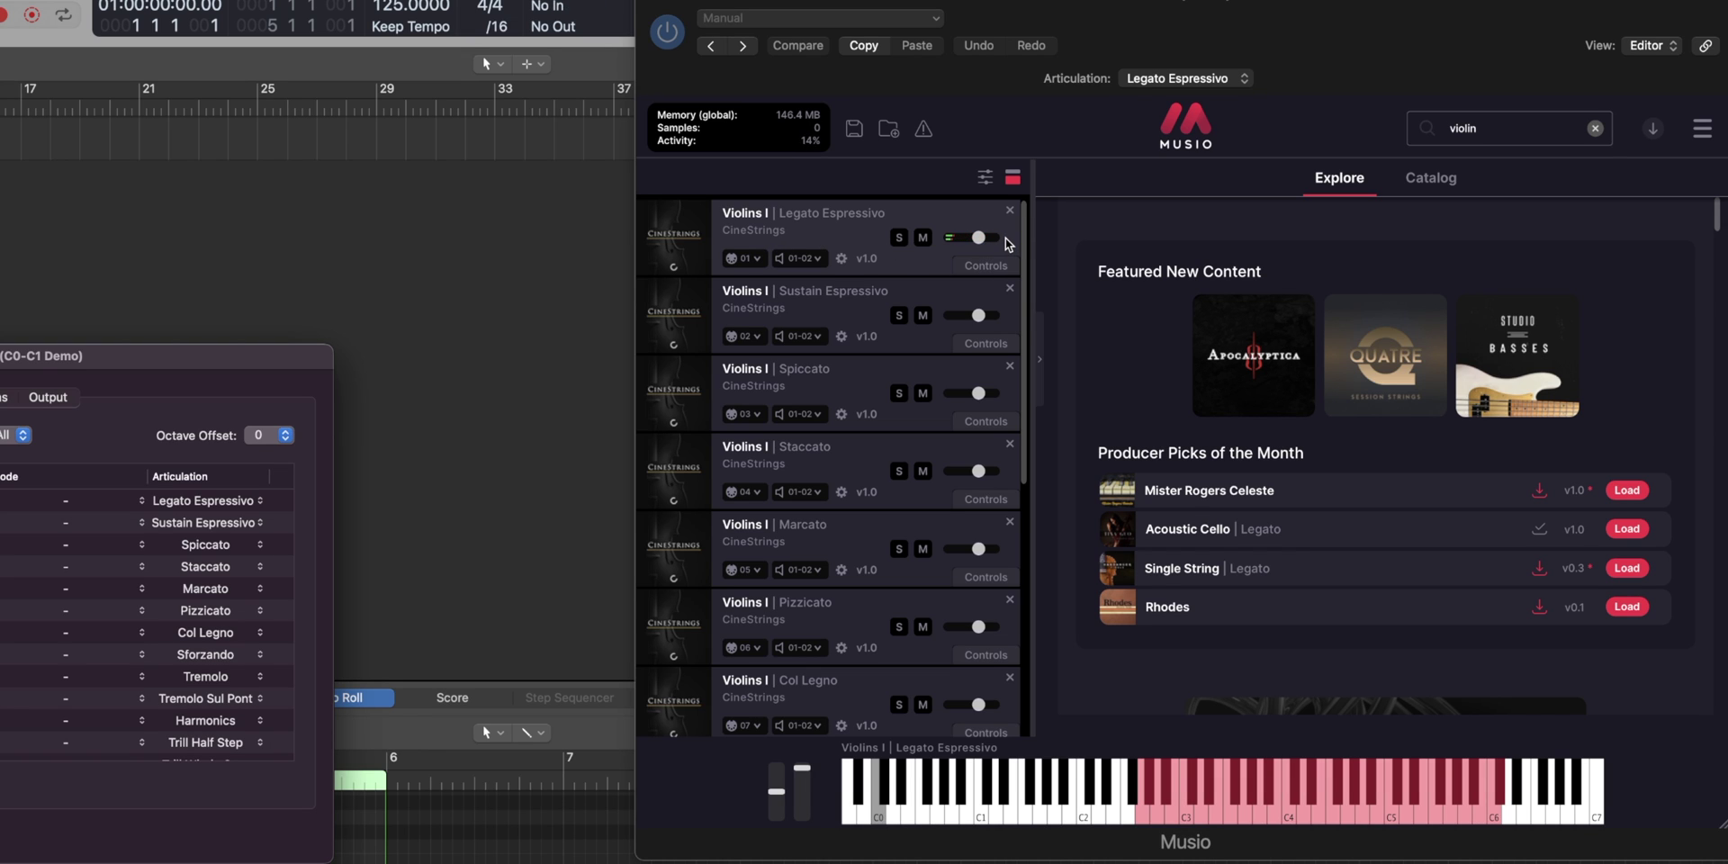
Scroll the Switches table to review the C0–B0 key switch assignments.
scroll(987, 585, down, 6)
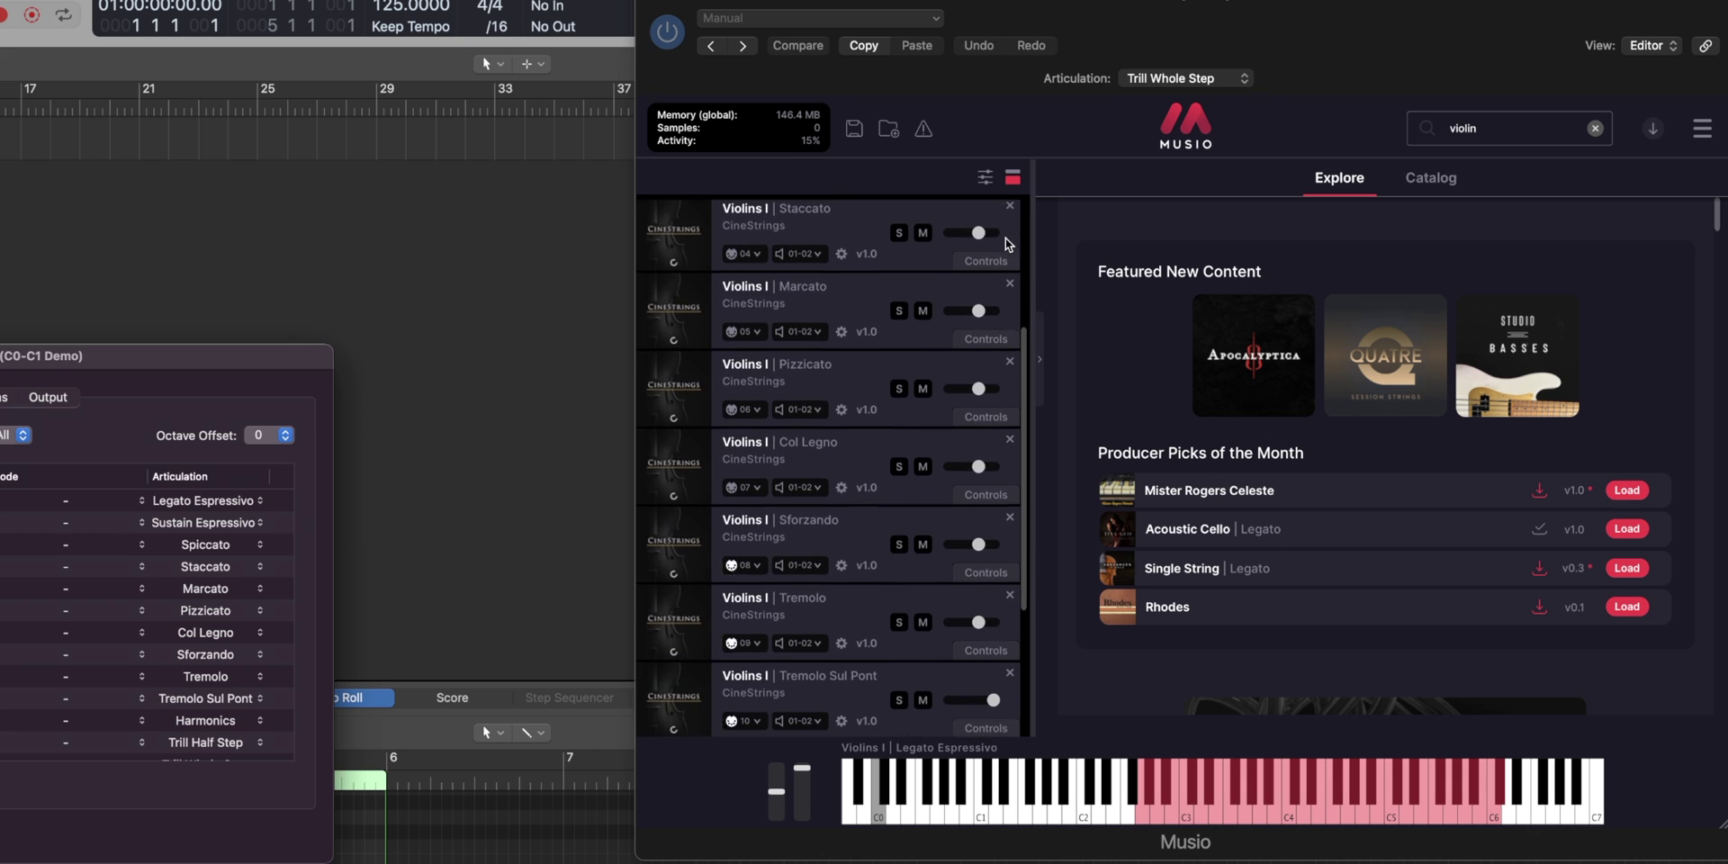
scroll(988, 585, down, 1)
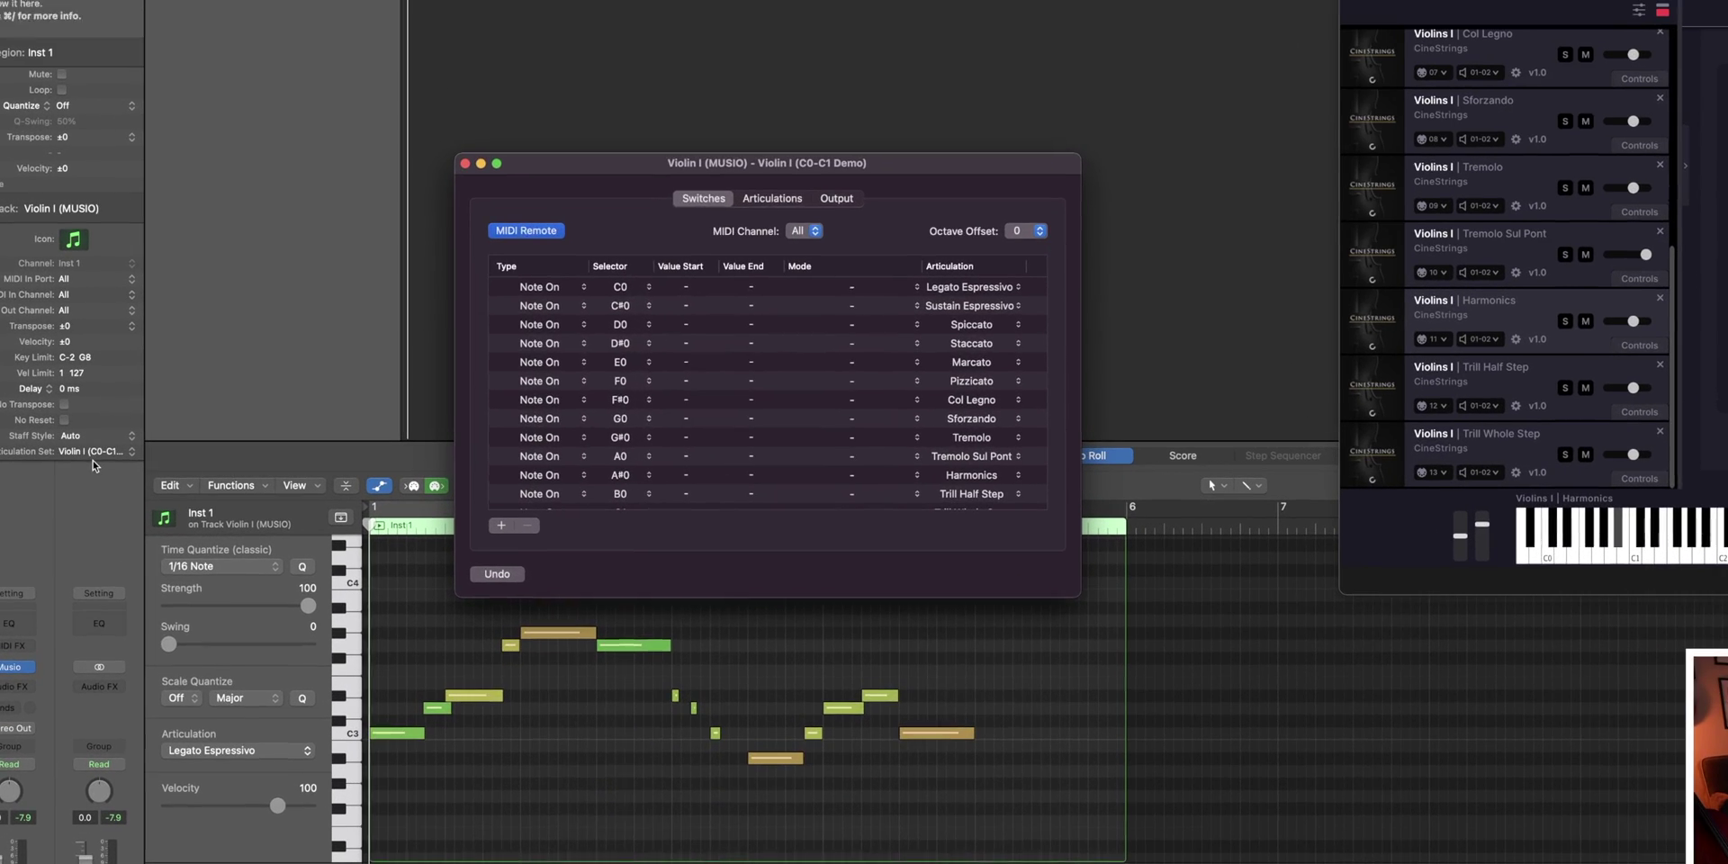
Save the articulation set under a new name, choosing the MUSIO folder as destination.
click(102, 458)
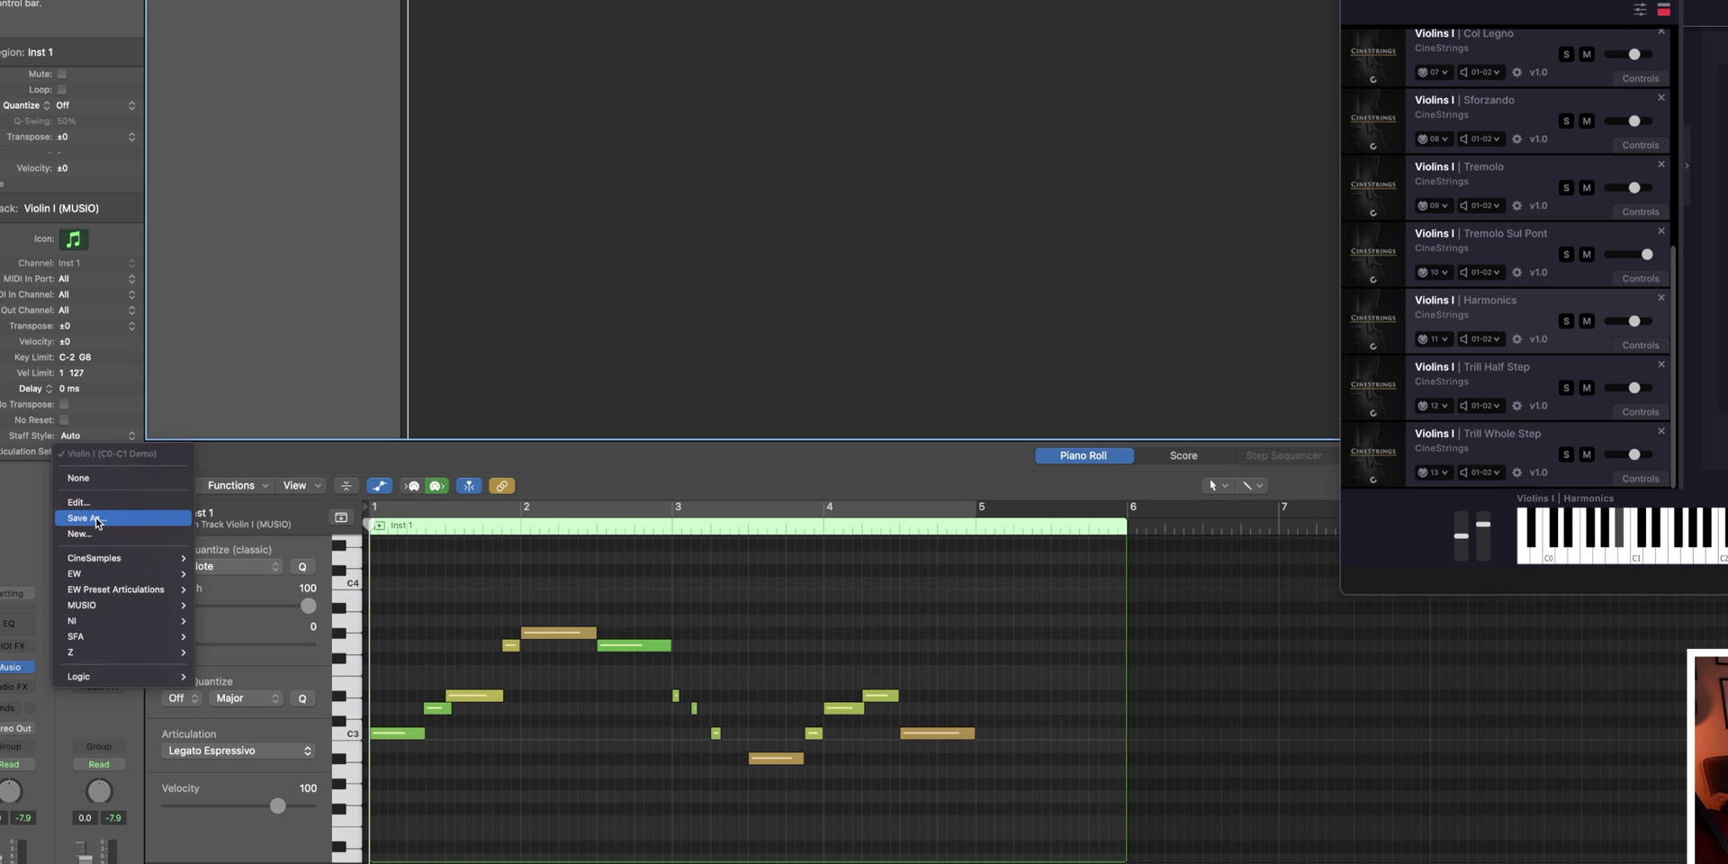
click(98, 519)
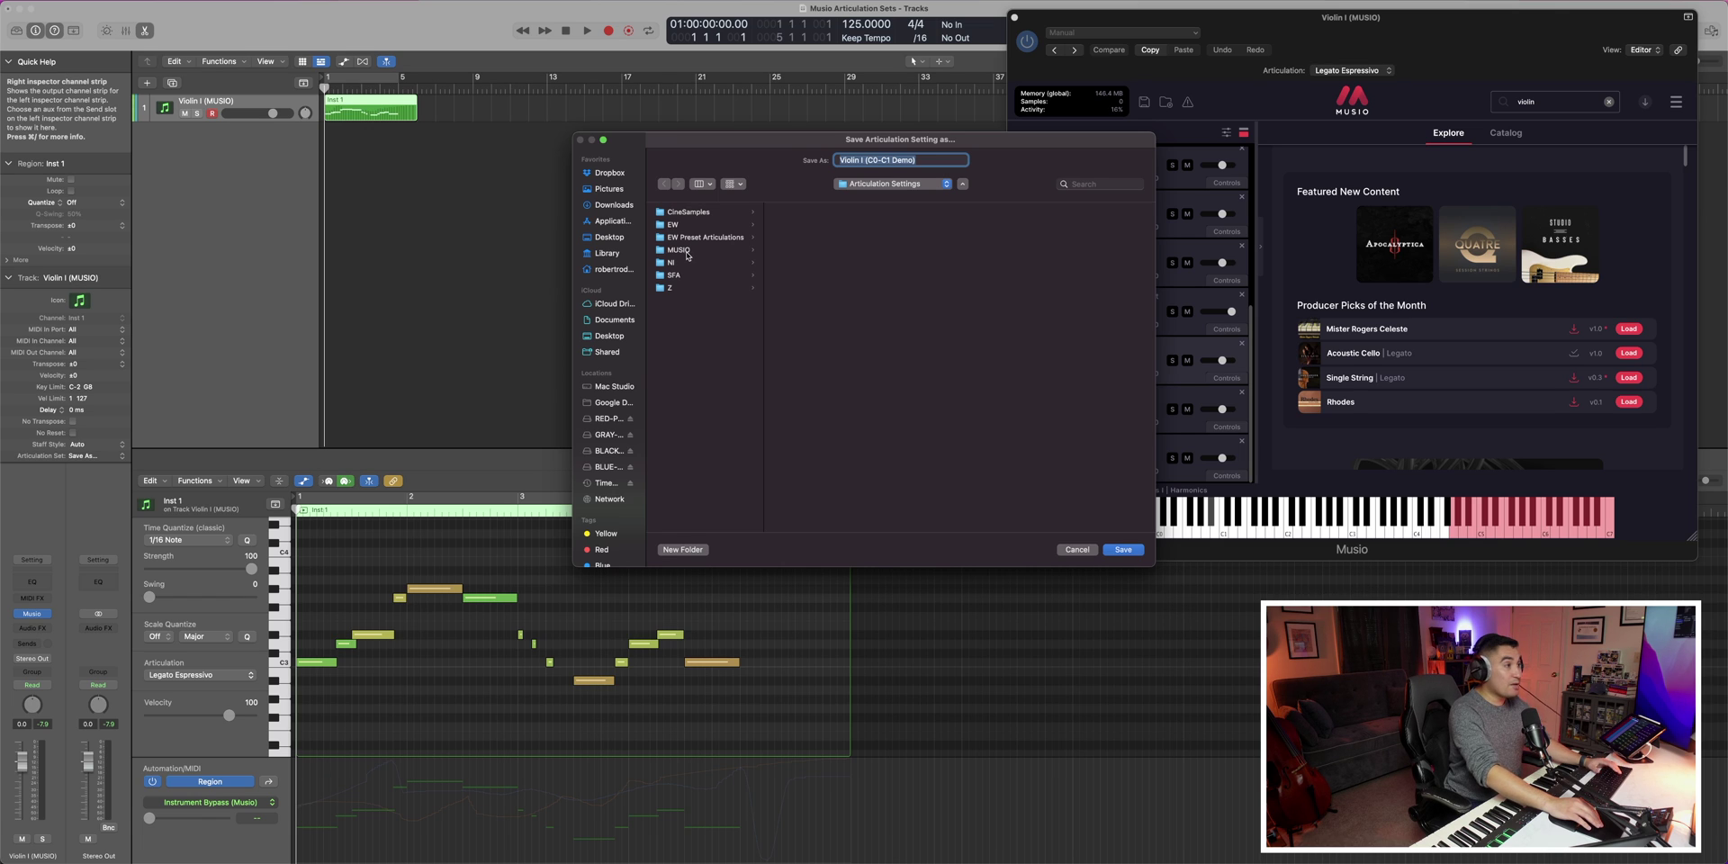
click(677, 250)
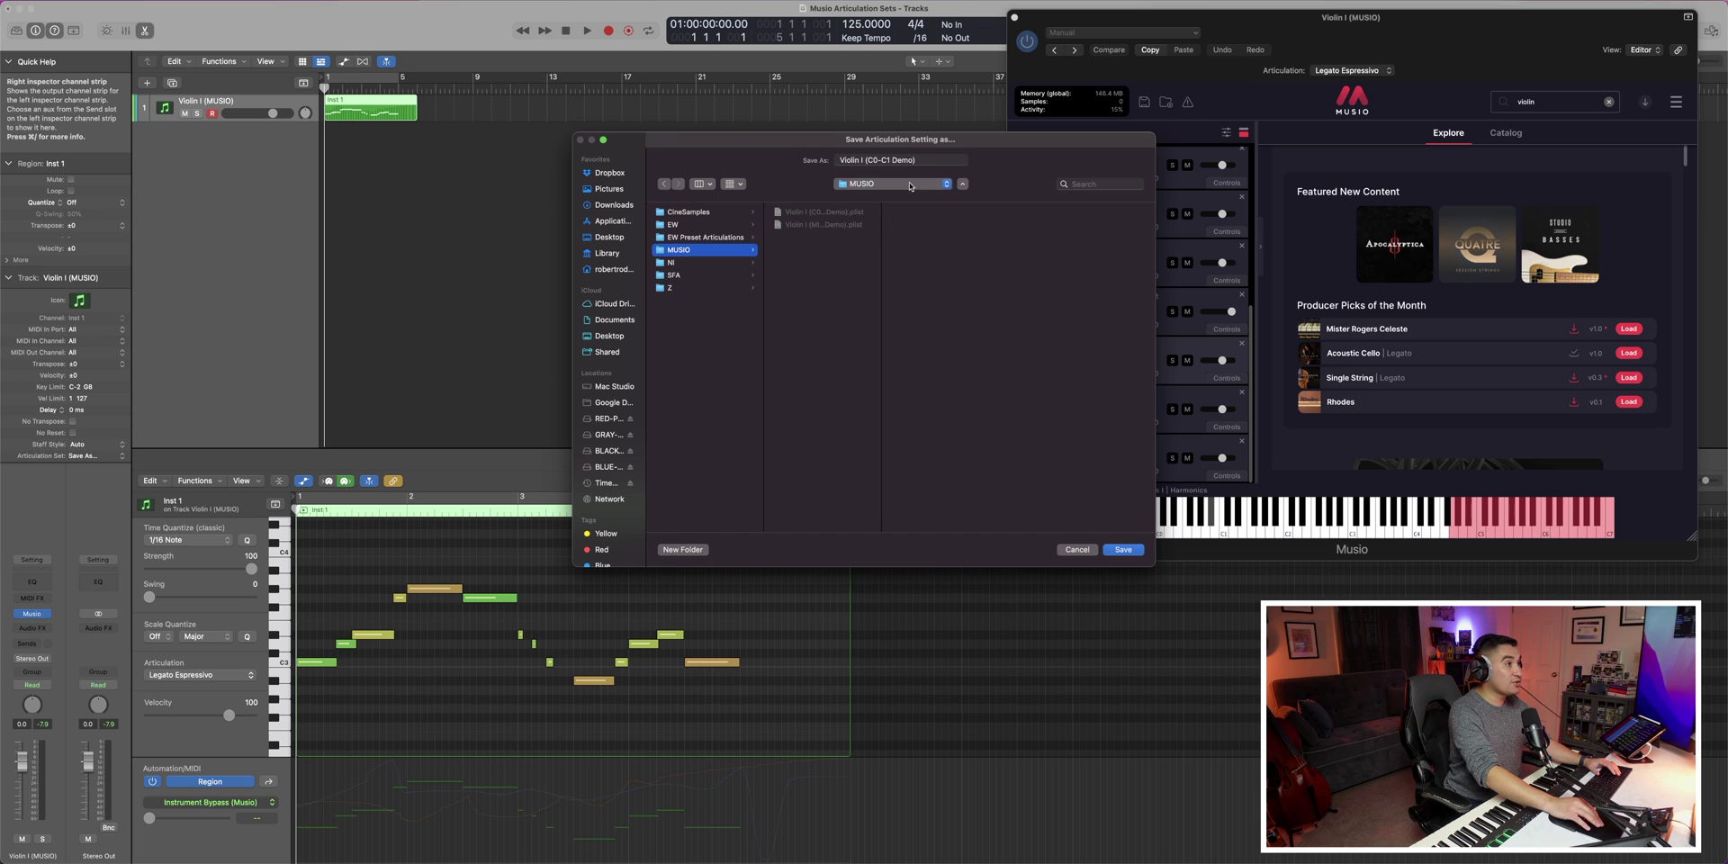